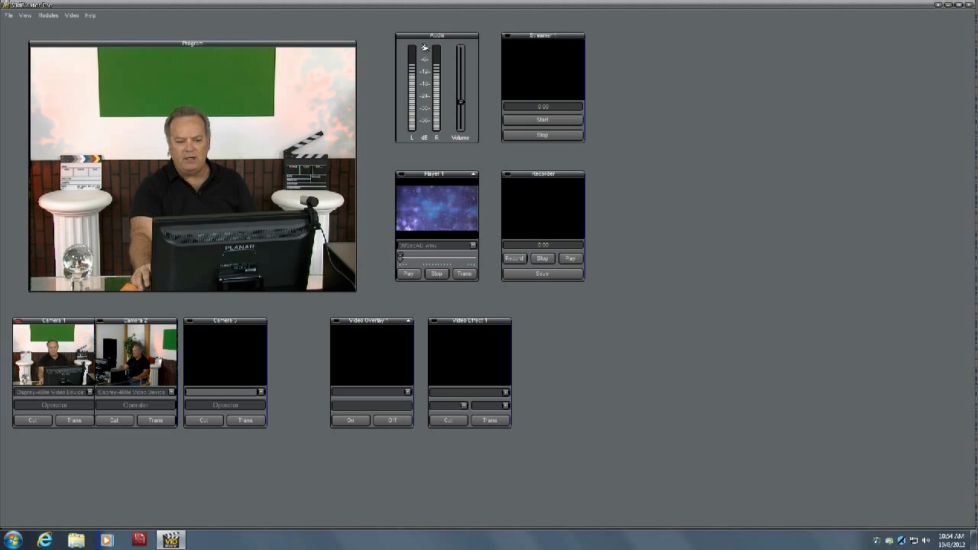
Raise the audio volume and space out the Audio, Video Overlay 1, Camera 3 and Camera 2 modules.
mouse_move(433, 40)
left_mouse_down()
mouse_move(387, 44)
mouse_move(426, 47)
left_mouse_up()
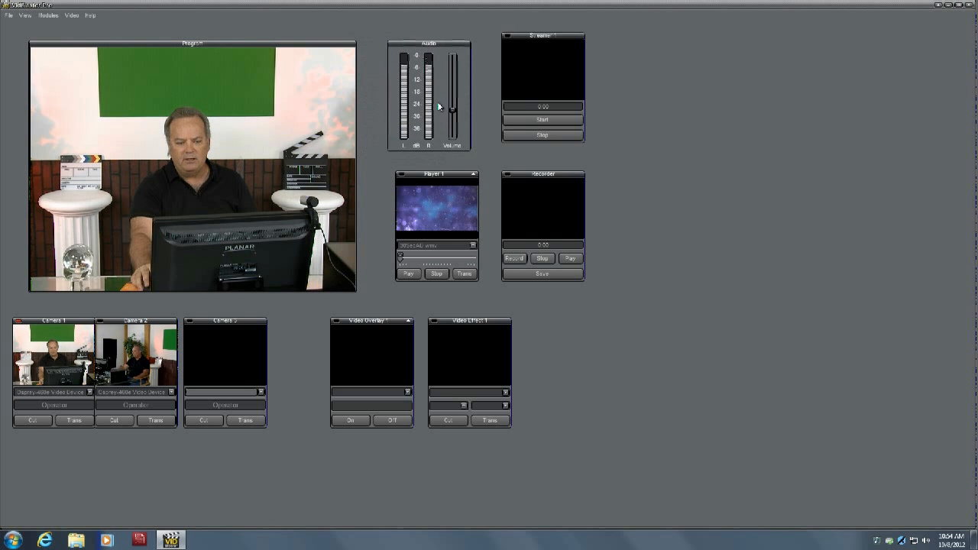
left_click_drag(452, 111, 453, 79)
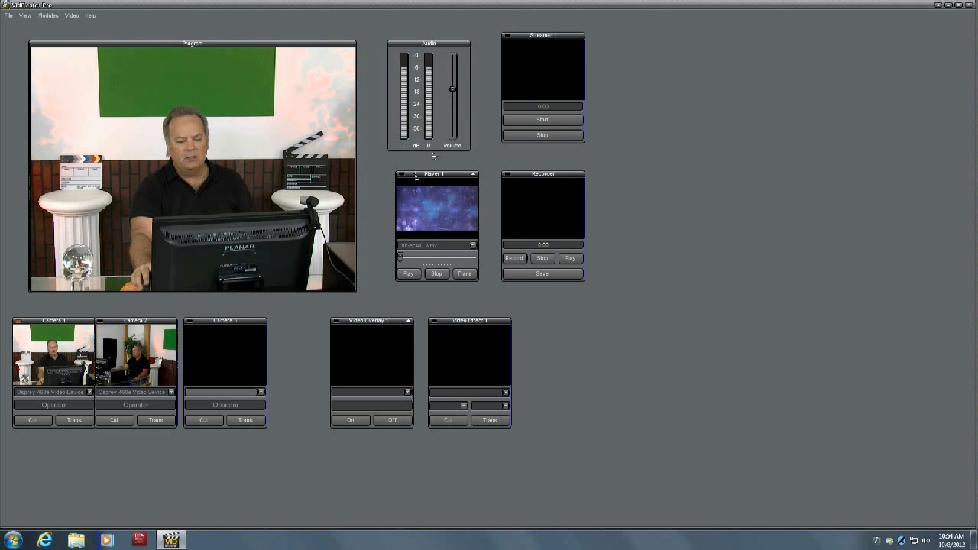
left_click_drag(375, 322, 353, 323)
left_click_drag(235, 321, 252, 320)
left_click_drag(158, 327, 163, 325)
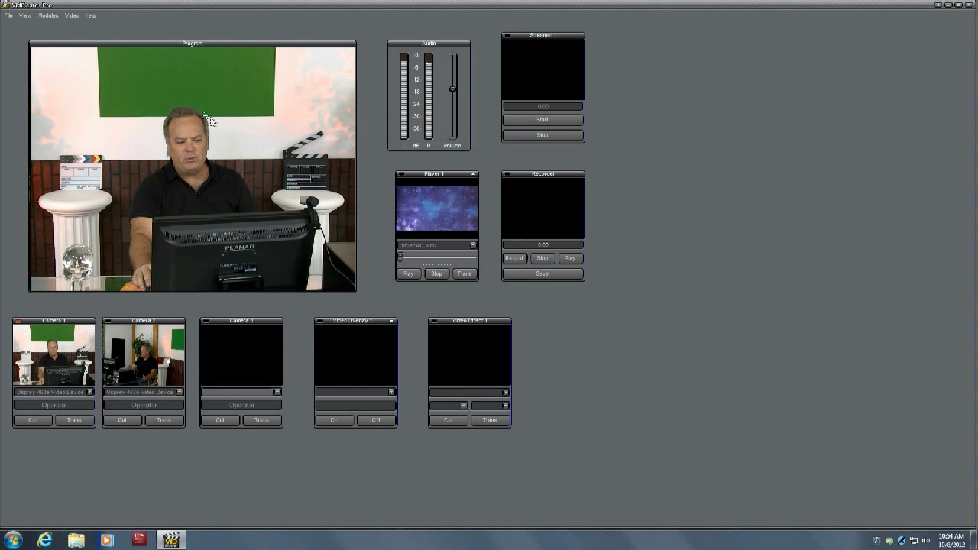
Set the Recorder's temporary folder to the temp folder on Local Disk (D:).
right_click(541, 201)
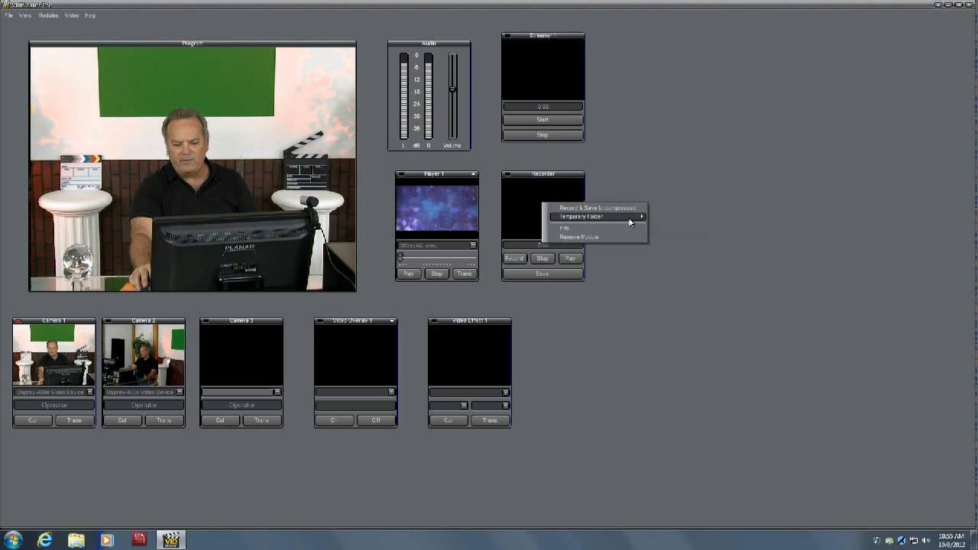
mouse_move(631, 220)
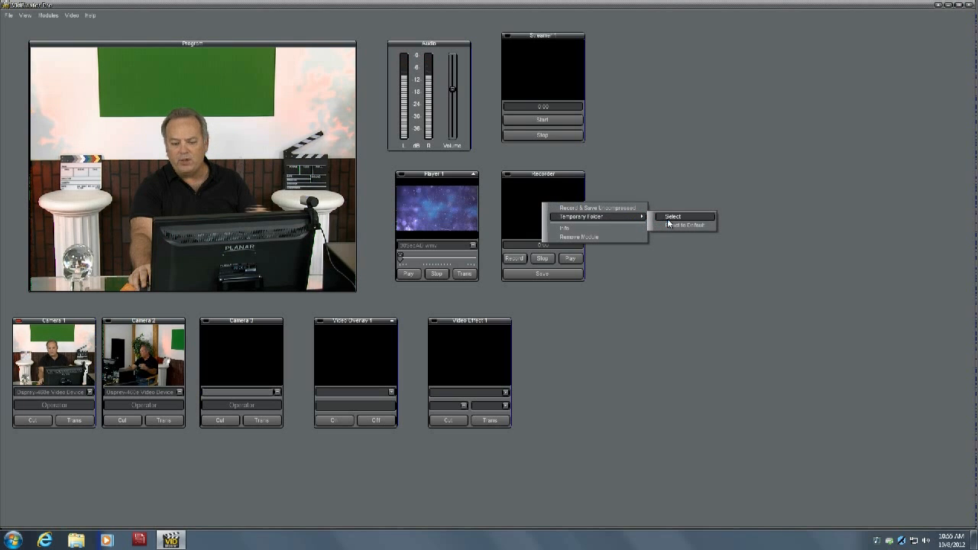
left_click(671, 220)
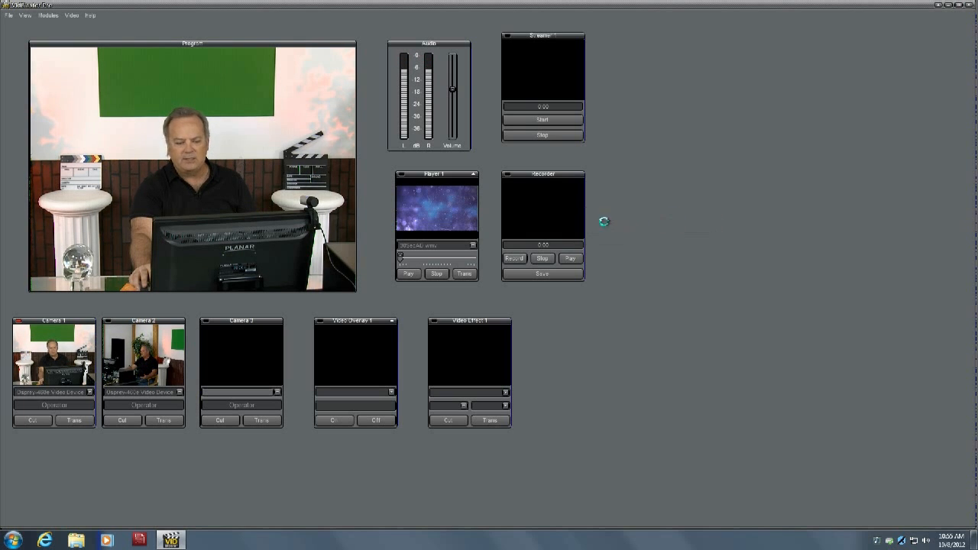
left_click_drag(555, 272, 556, 293)
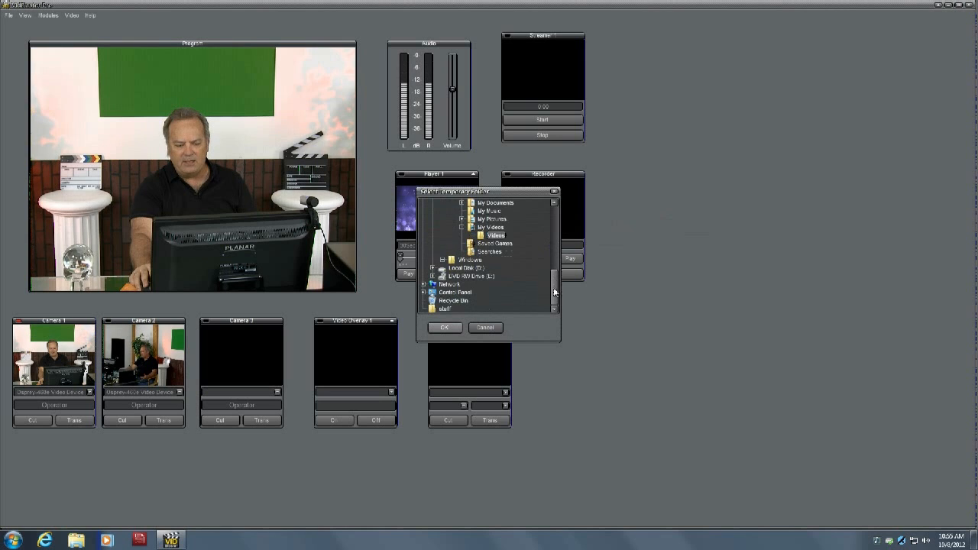
left_click(461, 269)
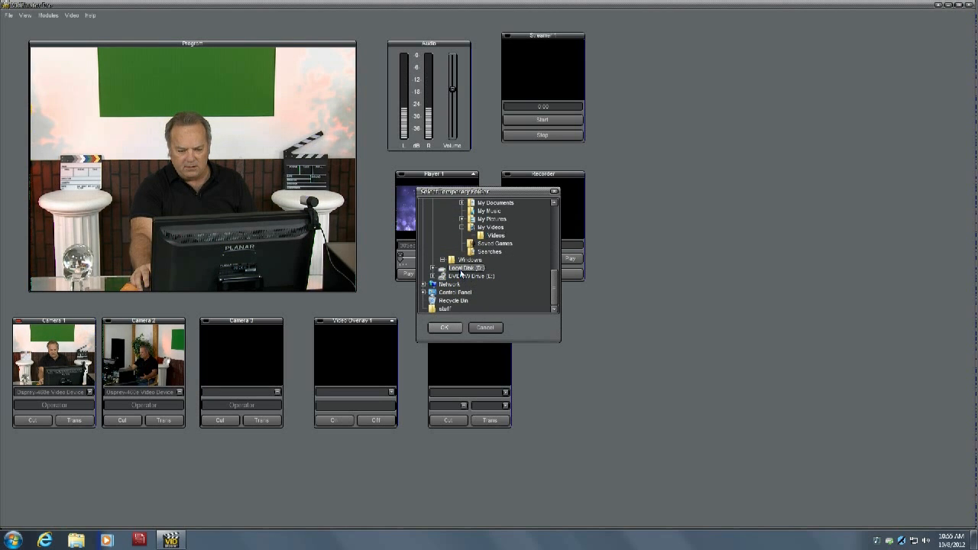
left_click(433, 268)
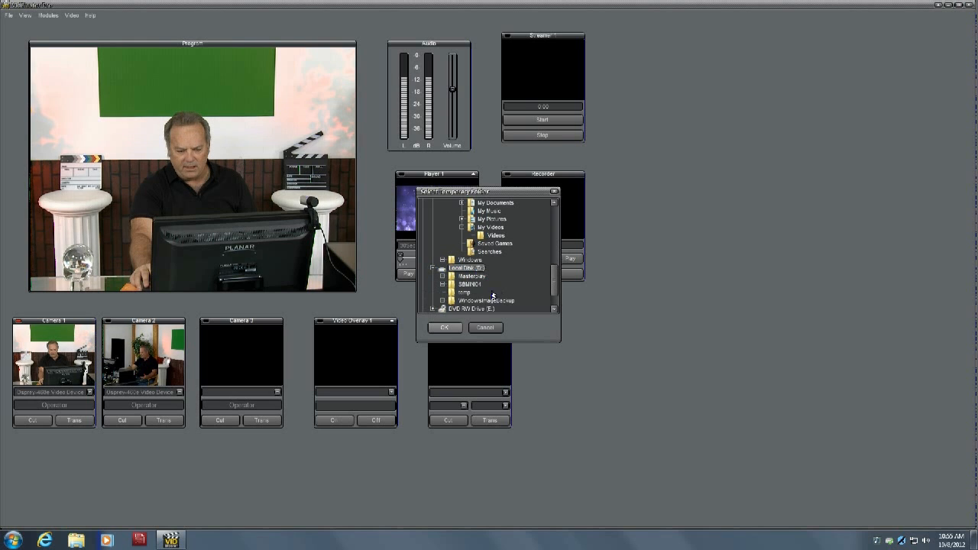
left_click(465, 293)
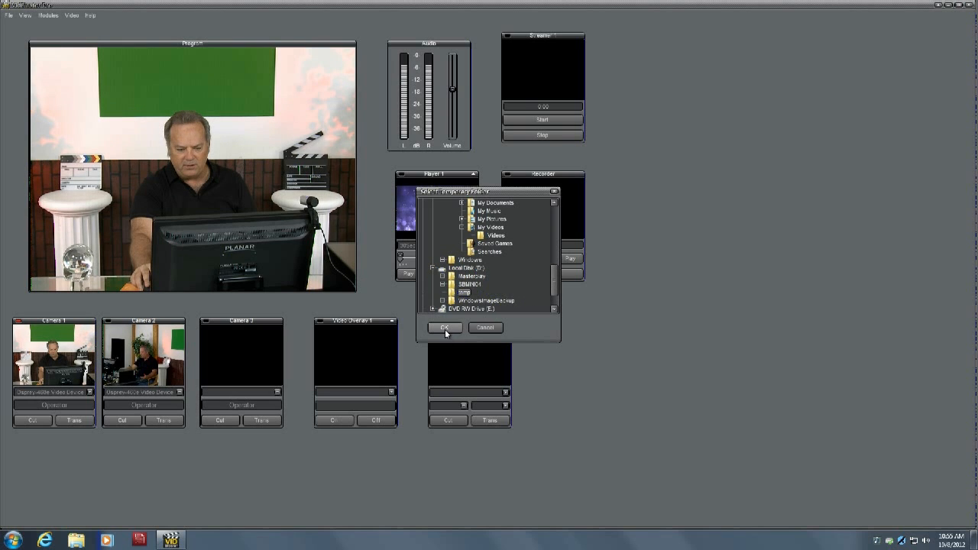
left_click(444, 328)
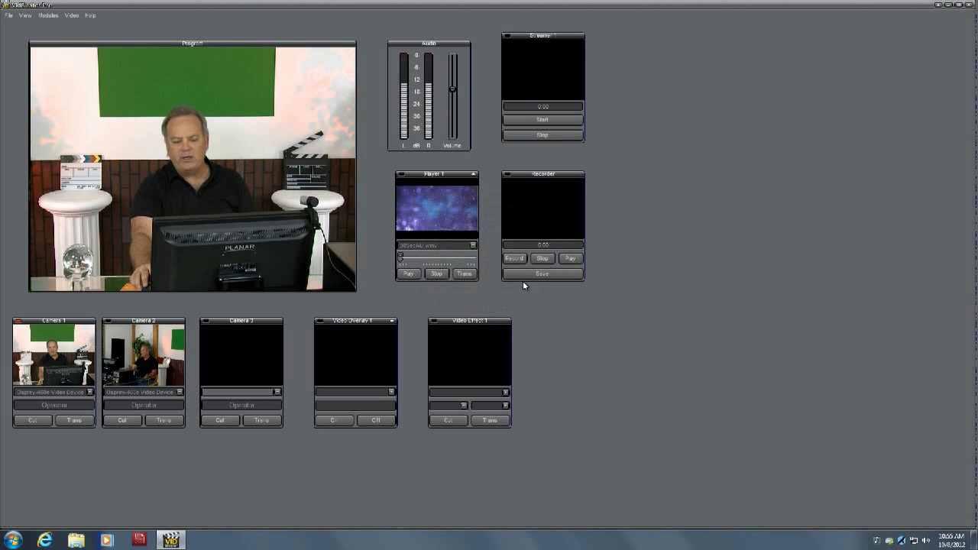
Record the program output with the Recorder for about 49 seconds and stop the recording.
left_click(515, 258)
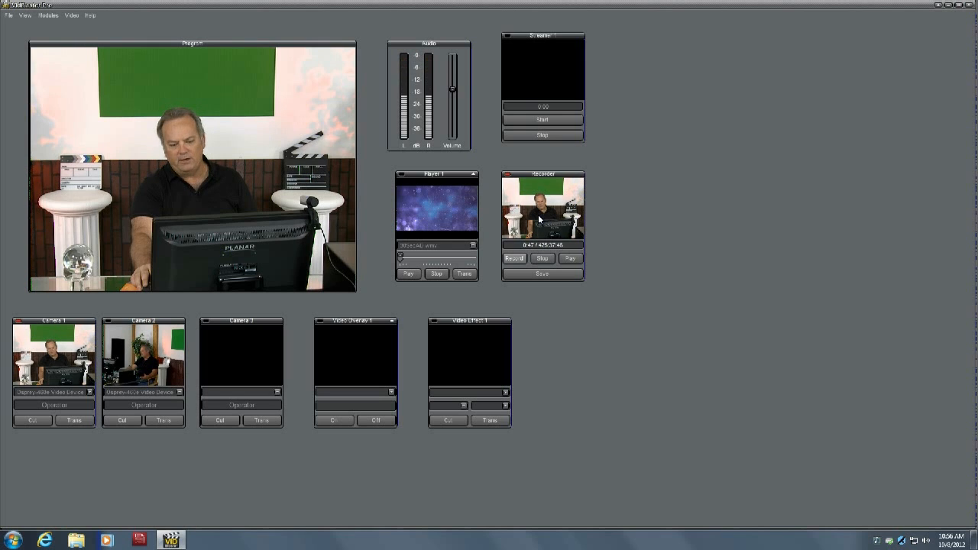
left_click(542, 259)
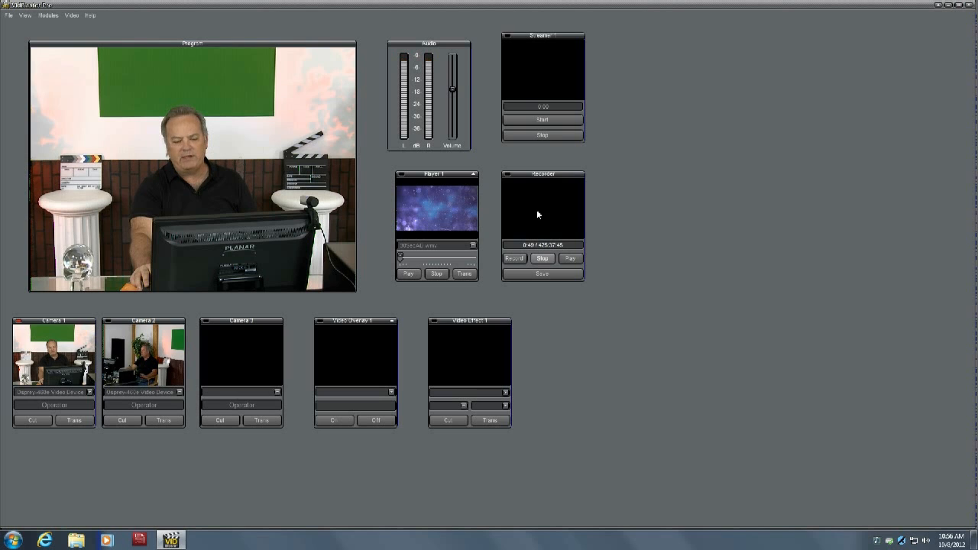
Save the recording as Video01.wmv in the temp folder on Local Disk (D:).
left_click(551, 276)
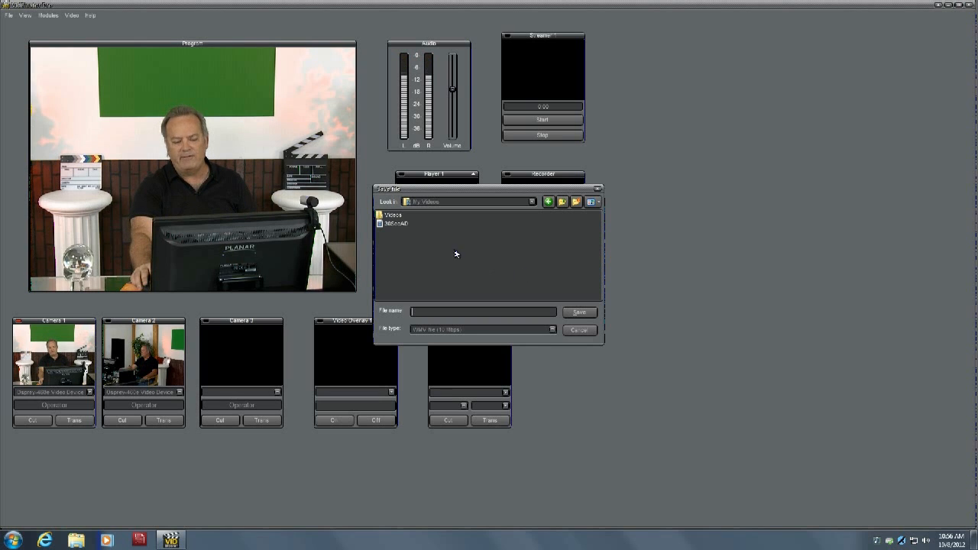
left_click(452, 203)
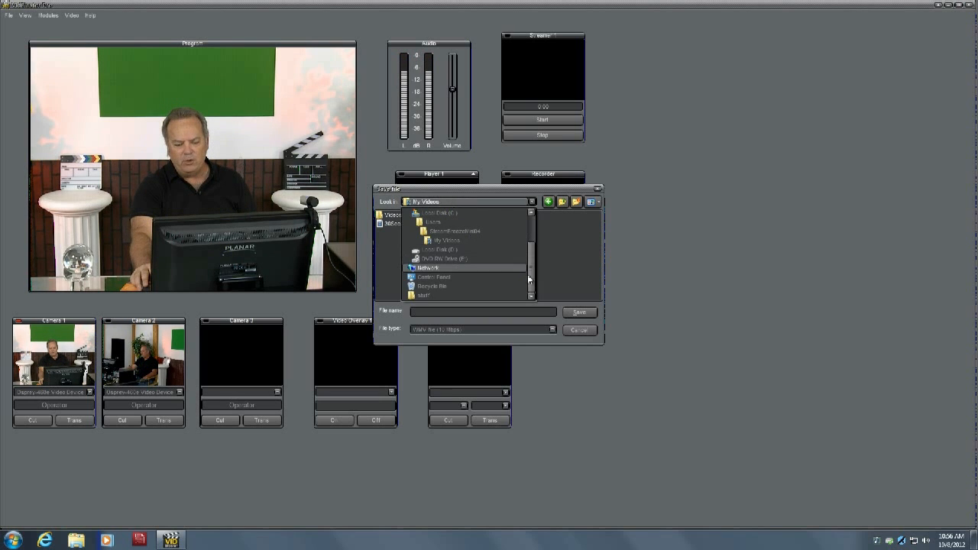
left_click_drag(532, 282, 533, 267)
scroll(530, 278, "down", 1)
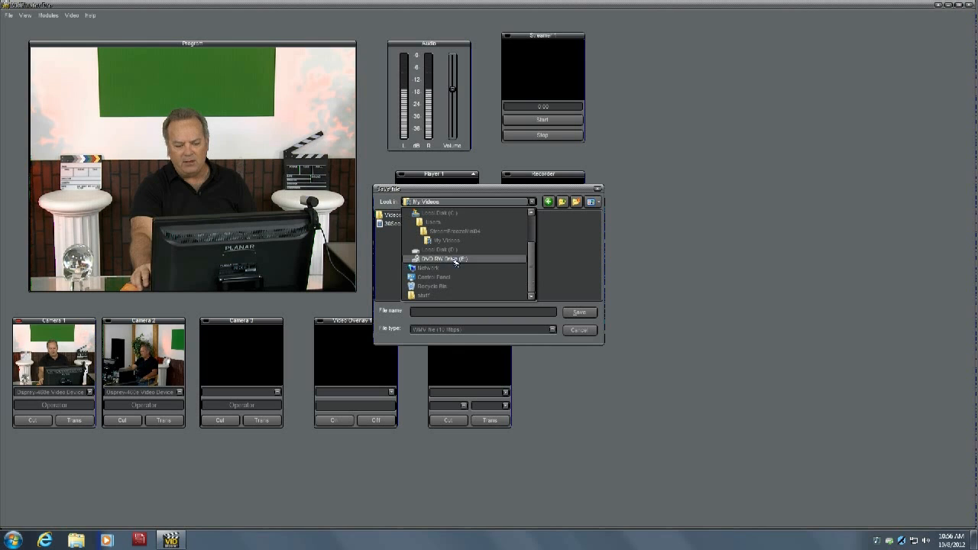
left_click(450, 250)
double_click(390, 233)
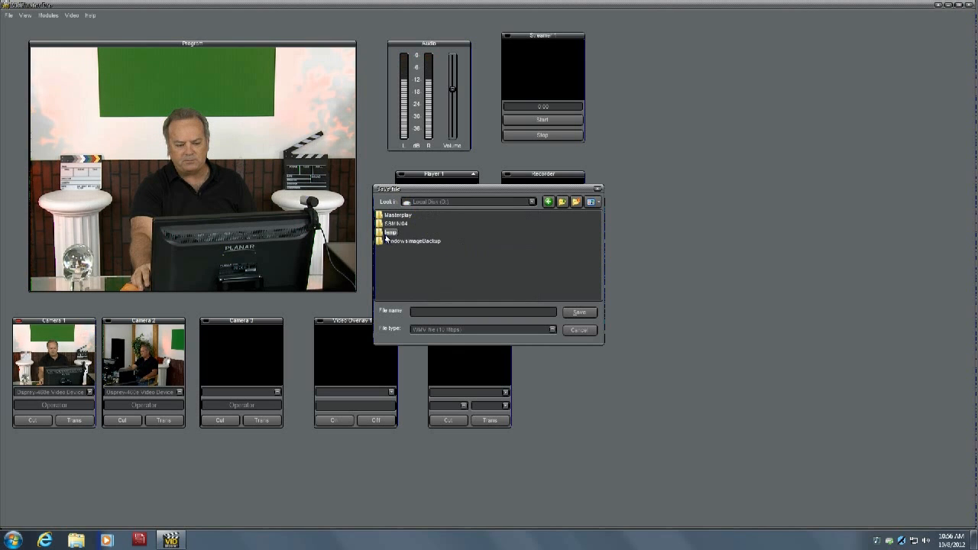
left_click(386, 215)
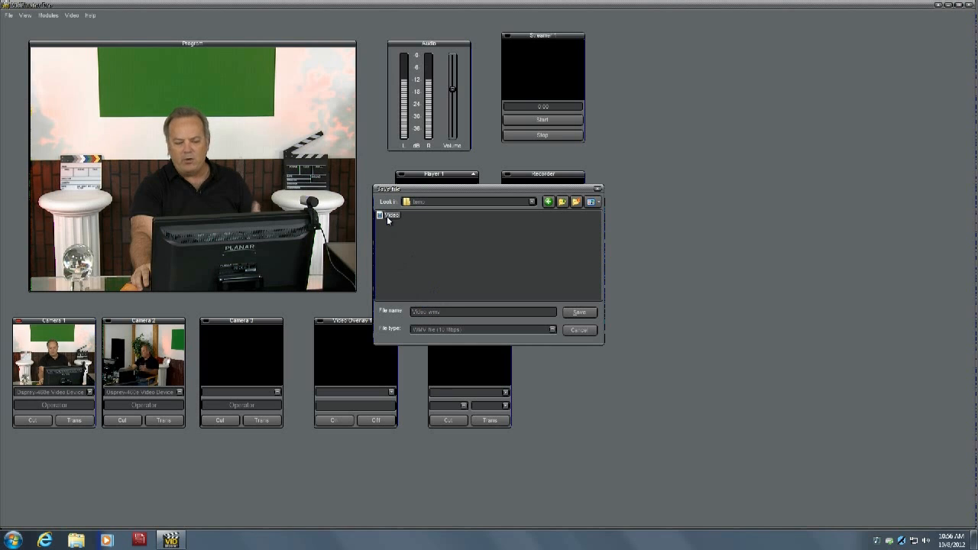
double_click(430, 311)
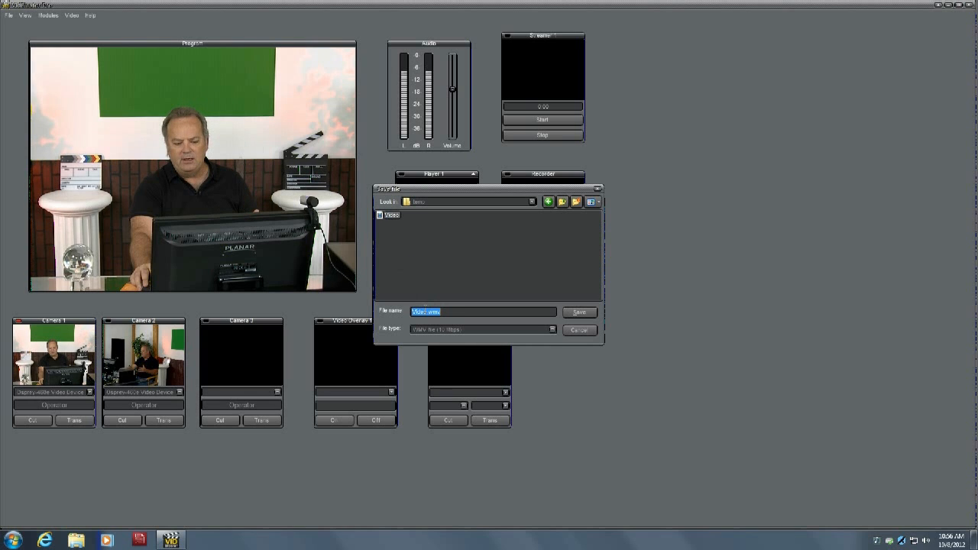
left_click(423, 311)
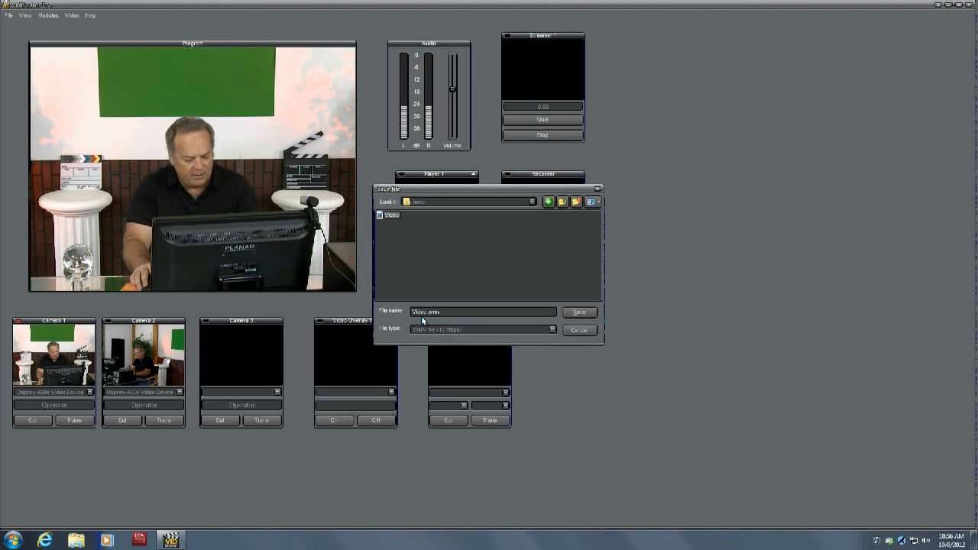
type("01")
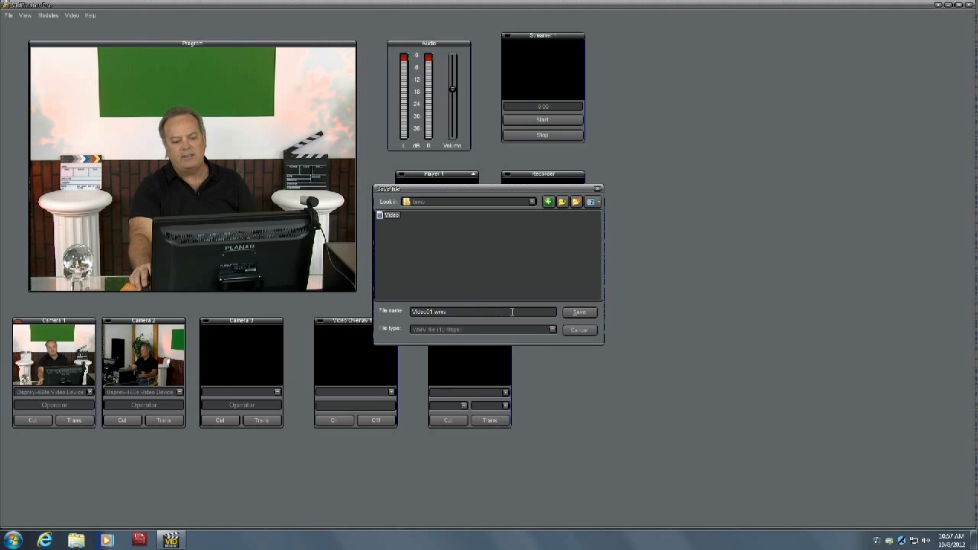
left_click(582, 312)
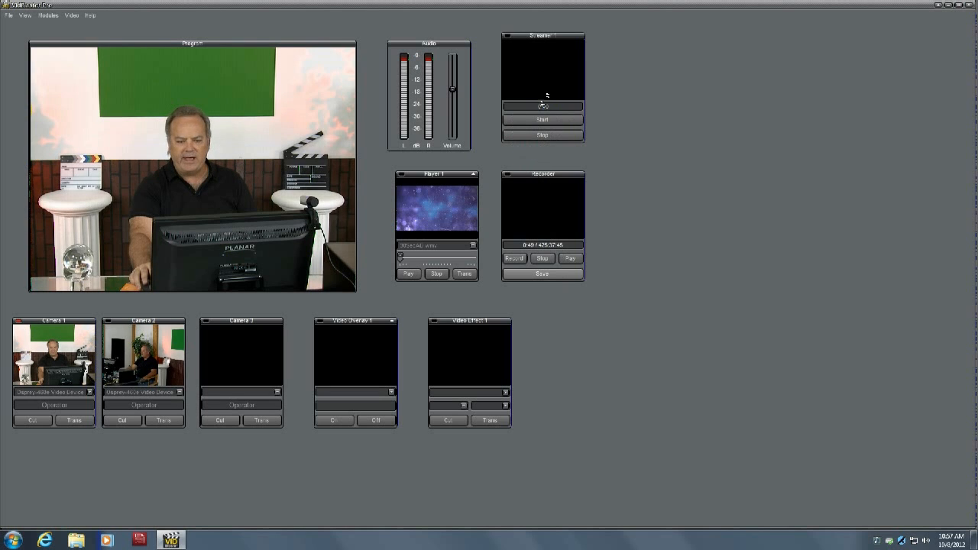
Set the Streamer 1 destination to CDN: Livestream.com.
right_click(538, 66)
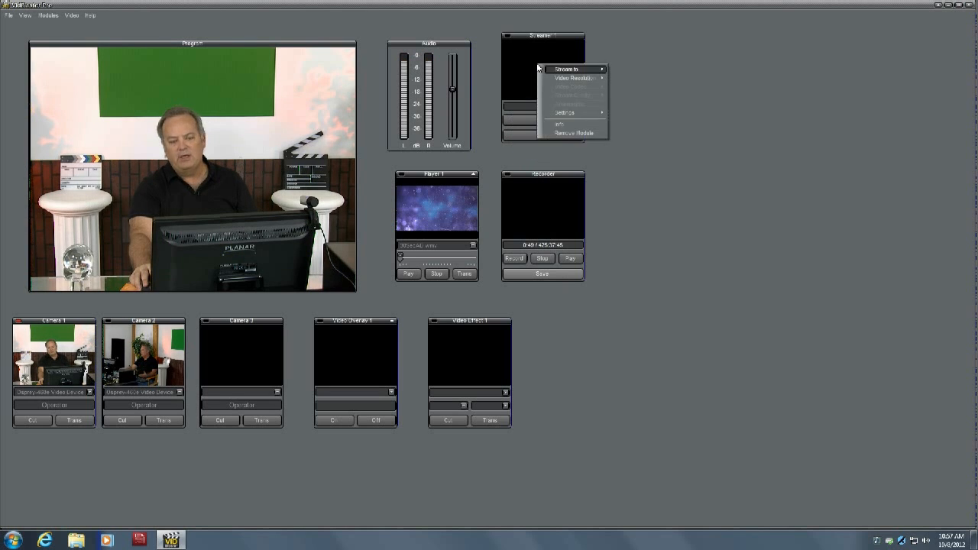
mouse_move(552, 69)
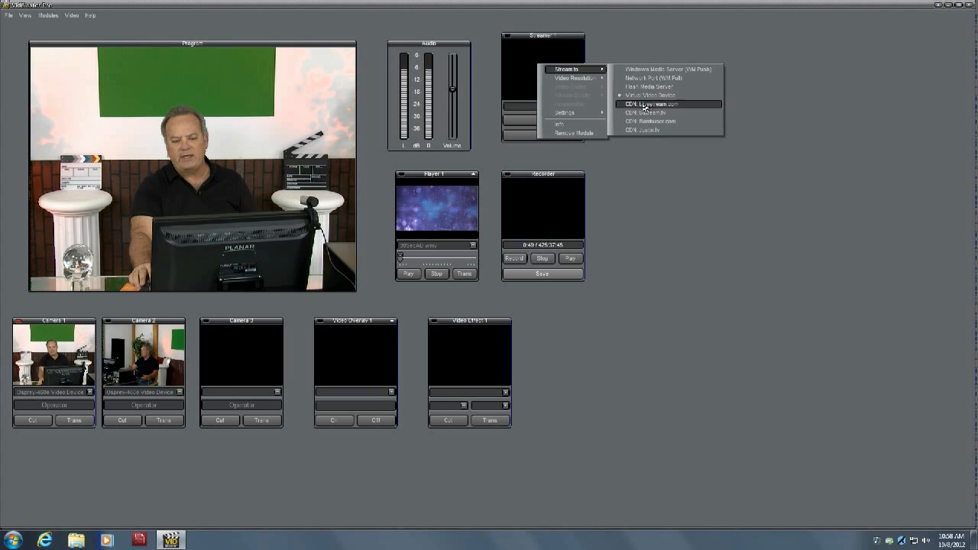
left_click(651, 107)
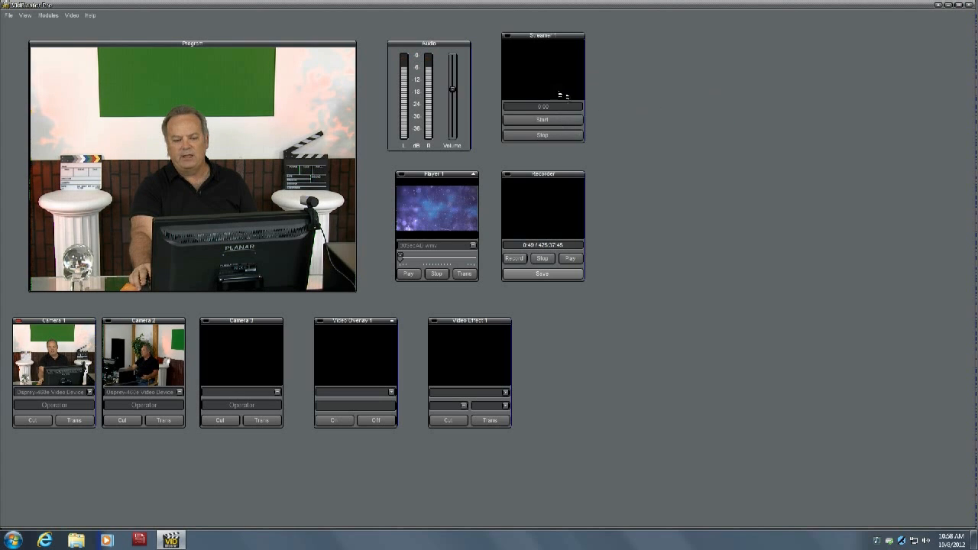
Look through the Streamer 1 settings options and choose H.264 as its video codec.
right_click(550, 82)
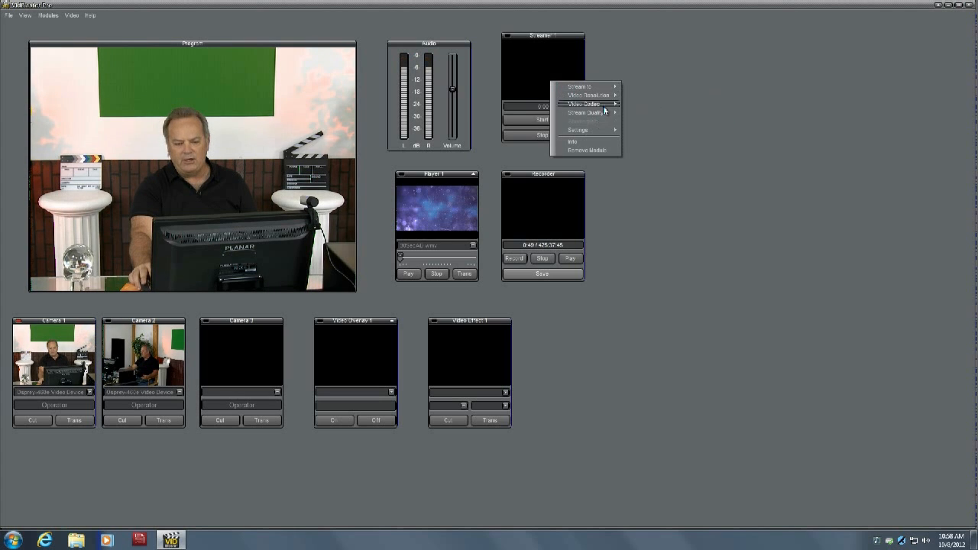
mouse_move(606, 134)
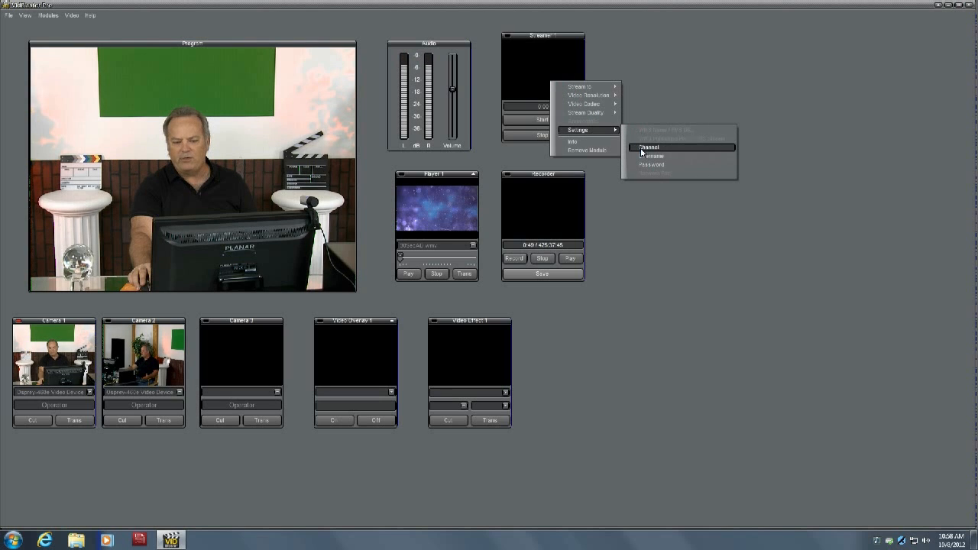
mouse_move(599, 117)
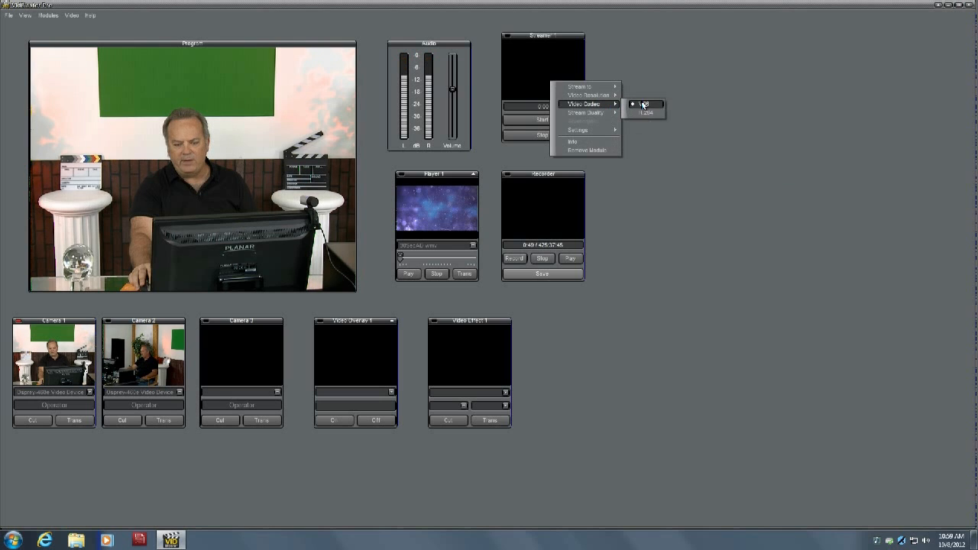
left_click(645, 117)
Check the Streamer 1 video resolution options and shift the Program module slightly toward the Audio module.
right_click(568, 82)
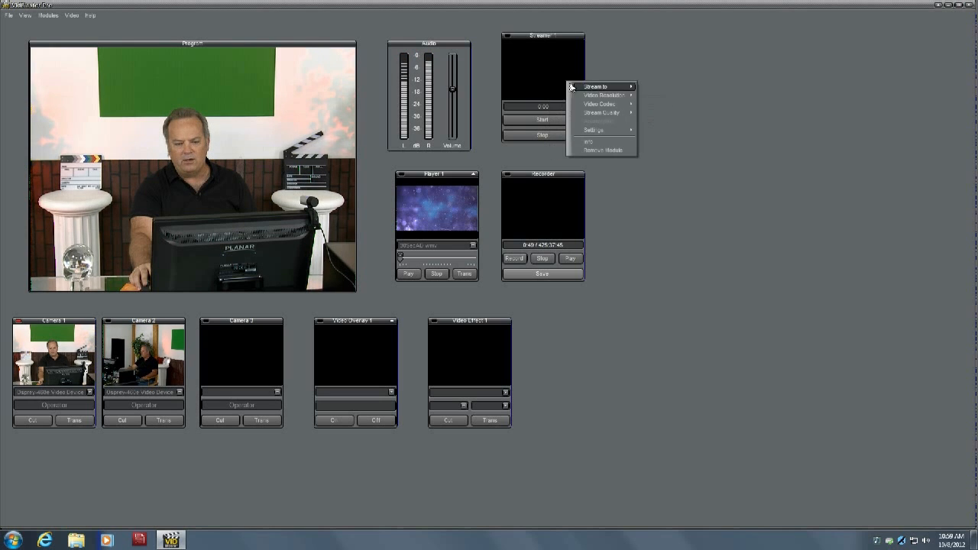
mouse_move(613, 98)
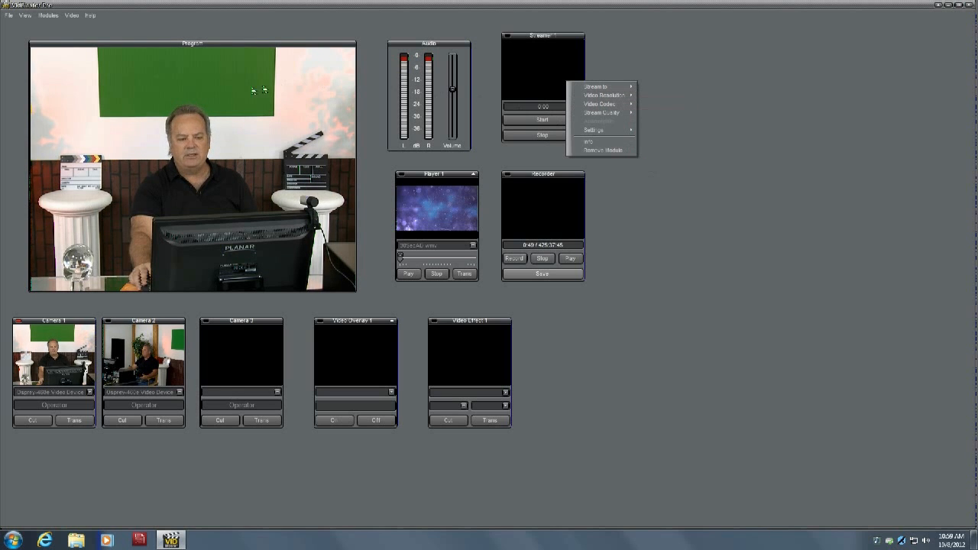
mouse_move(203, 43)
left_mouse_down()
mouse_move(174, 42)
mouse_move(226, 52)
mouse_move(212, 44)
left_mouse_up()
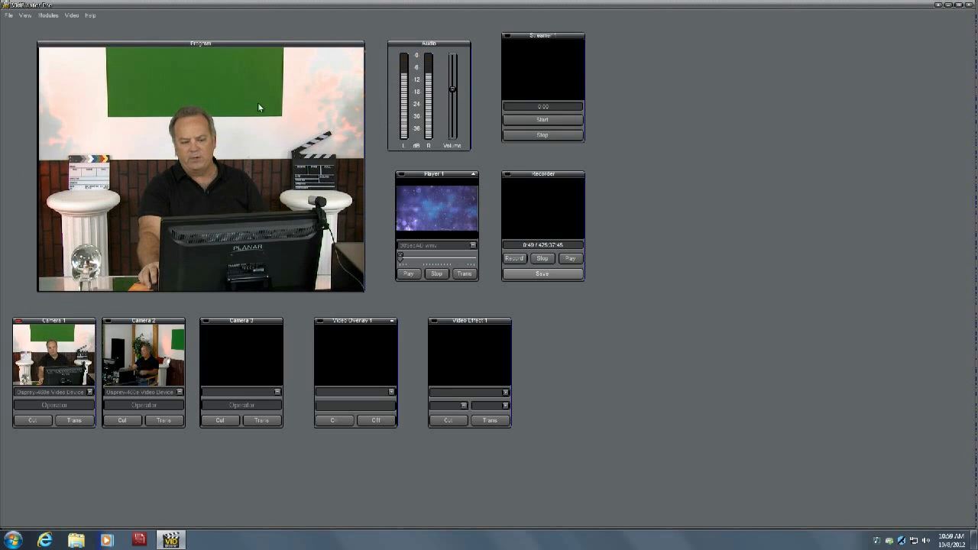
Review the stream destinations and settings available for Streamer 1.
right_click(547, 65)
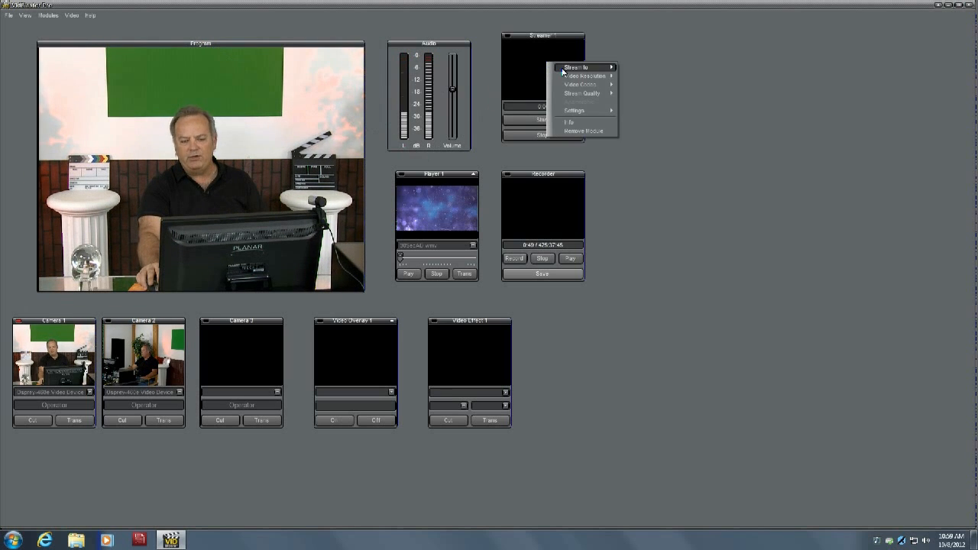
mouse_move(612, 68)
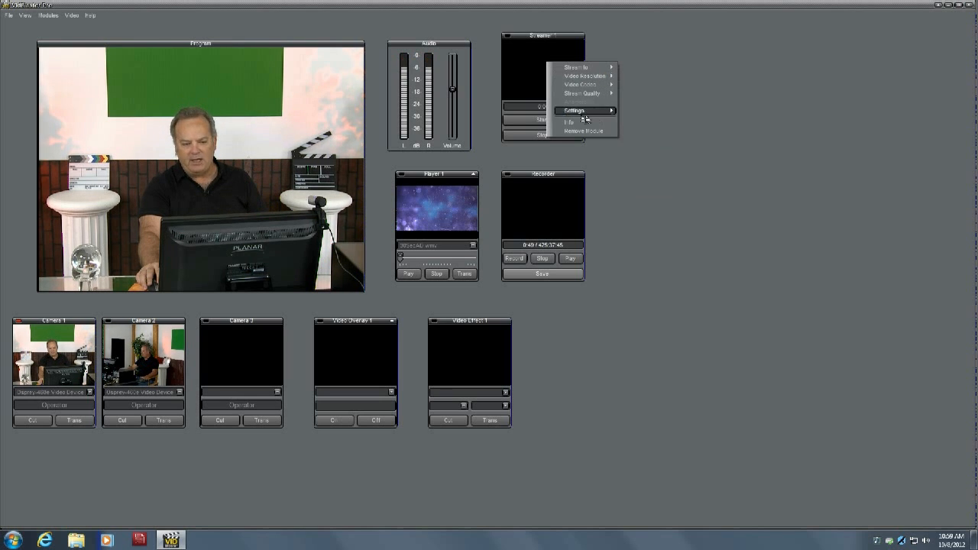
mouse_move(590, 114)
Lower the audio volume and collapse the Player 1 module to its title bar.
left_click_drag(451, 89, 452, 102)
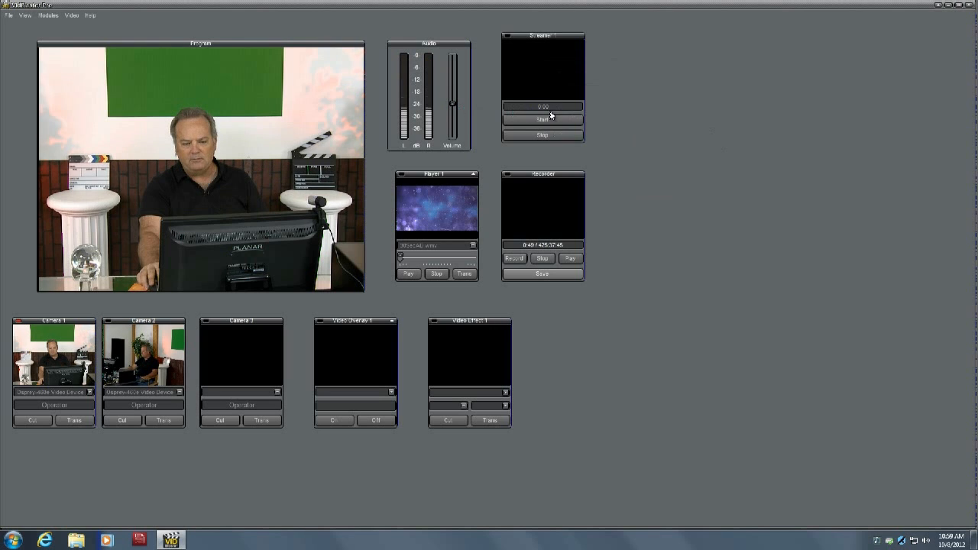
double_click(439, 175)
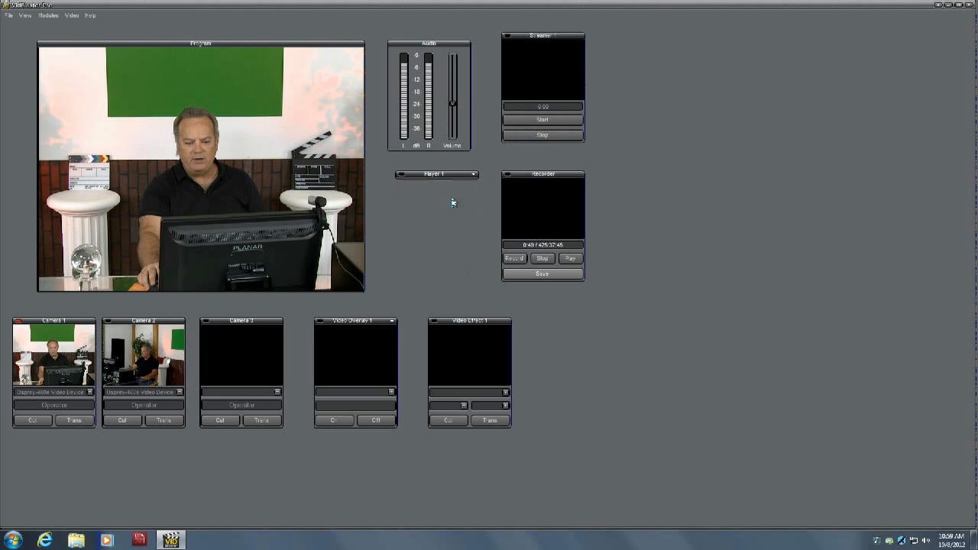
Expand the Player 1 module back to full size and raise the audio volume slightly.
left_click(475, 175)
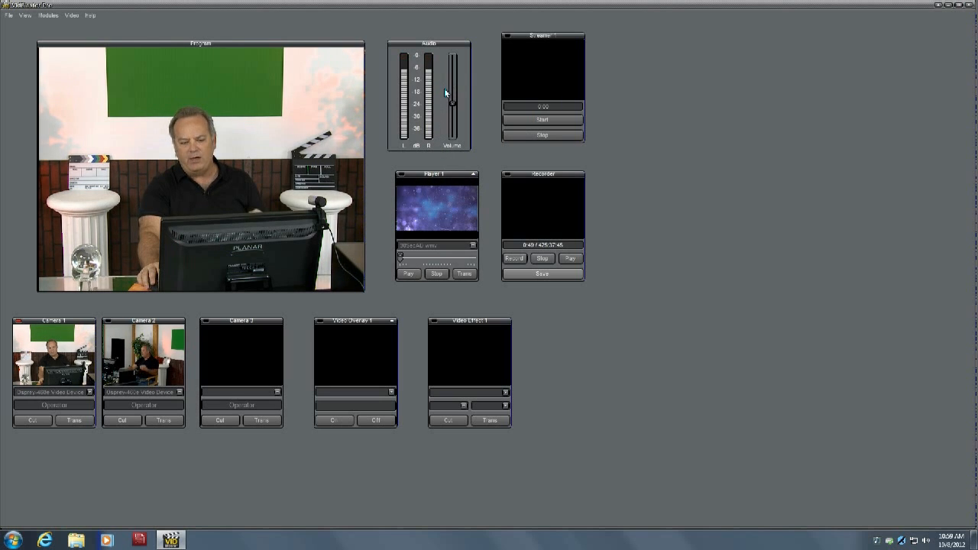
mouse_move(451, 103)
left_mouse_down()
mouse_move(452, 80)
mouse_move(455, 92)
left_mouse_up()
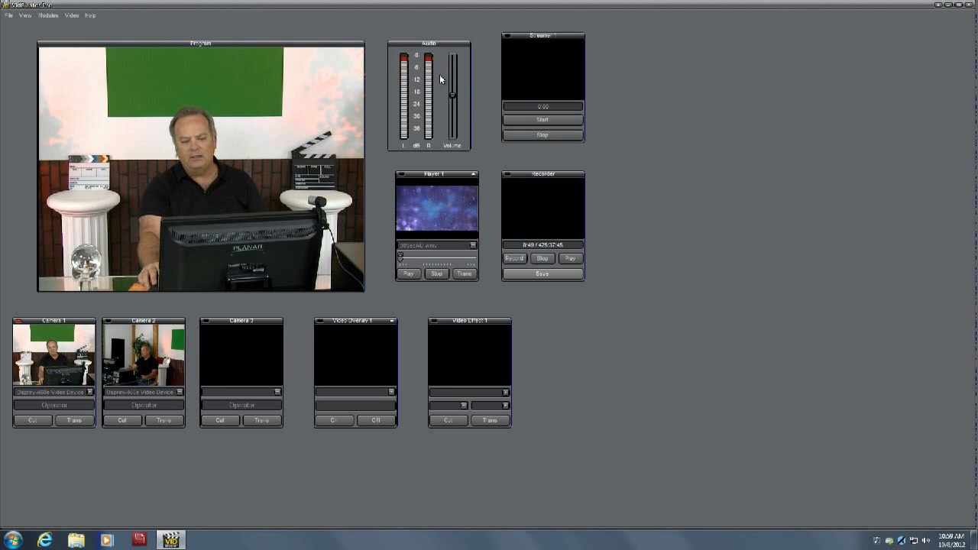
Try Osprey-460e Audio 1A Unbalanced and Front Mic as the Audio module's input device.
right_click(441, 79)
mouse_move(462, 81)
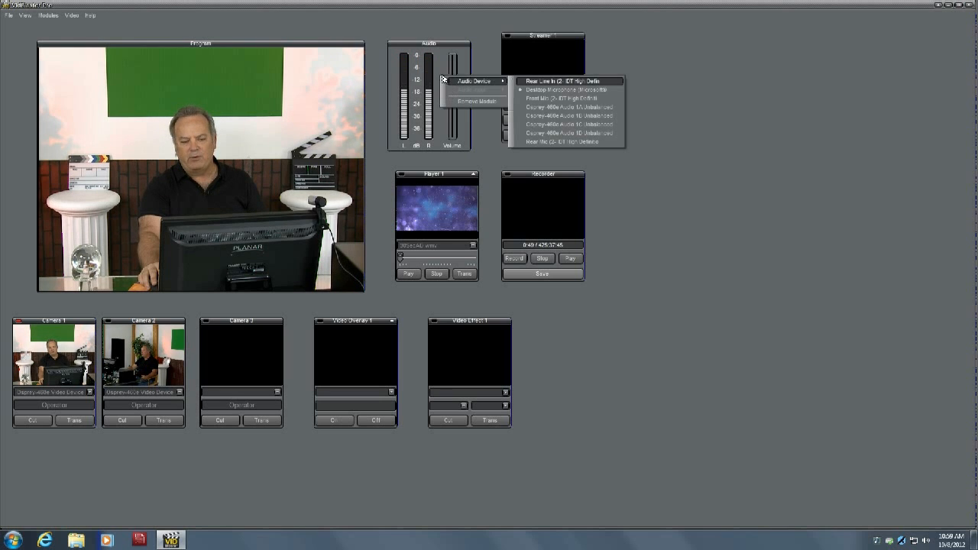
left_click(544, 89)
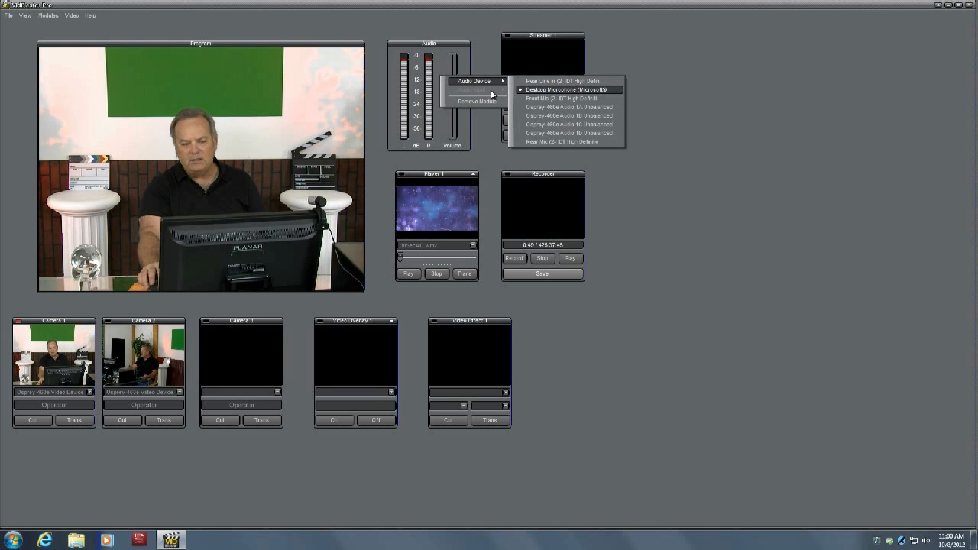
left_click(536, 107)
right_click(447, 92)
mouse_move(469, 97)
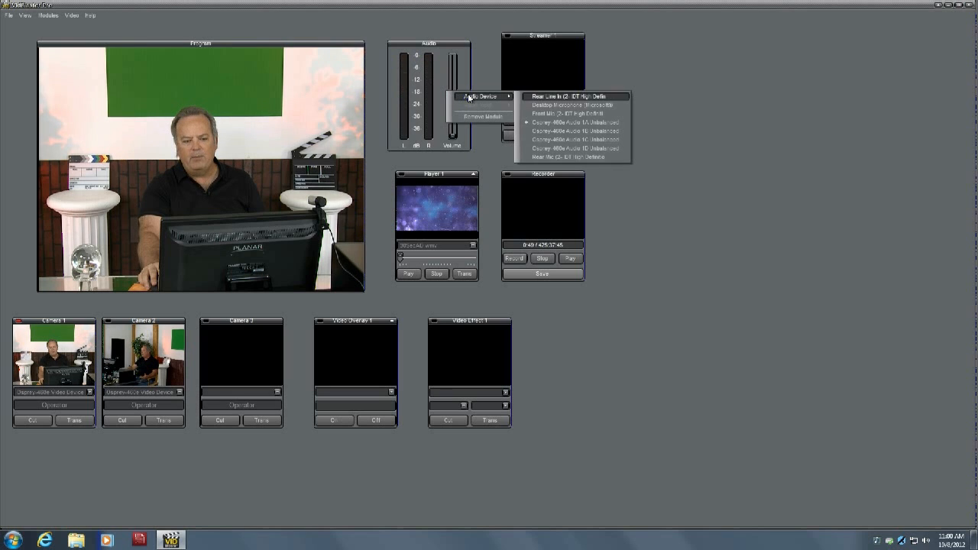
left_click(540, 114)
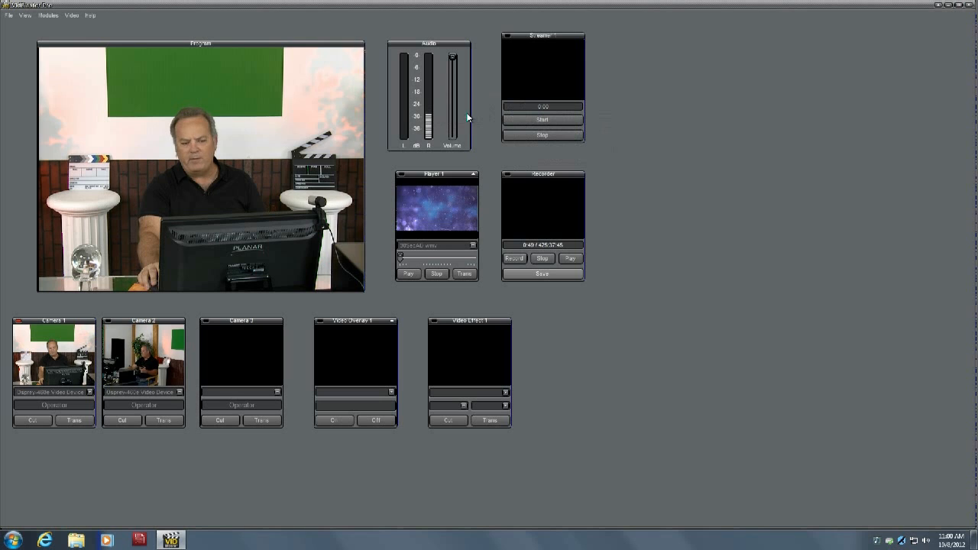
Set the Audio module's device to Desktop Microphone and adjust its volume.
right_click(450, 94)
mouse_move(468, 95)
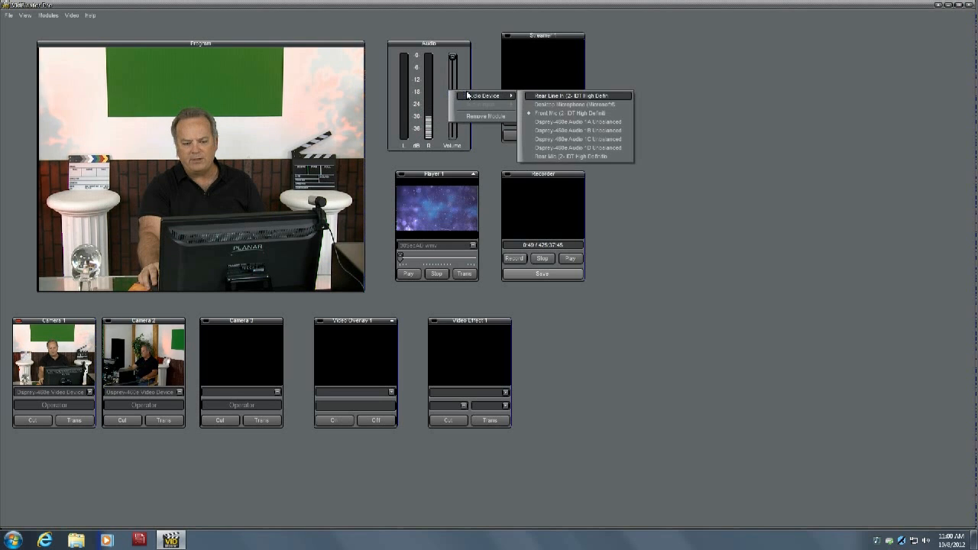
left_click(540, 104)
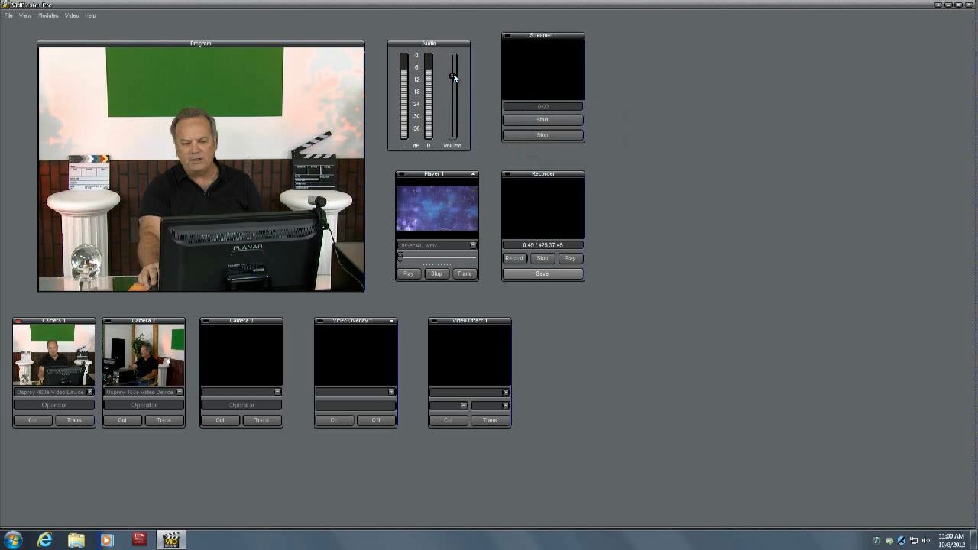
mouse_move(453, 93)
left_mouse_down()
mouse_move(455, 104)
mouse_move(452, 93)
left_mouse_up()
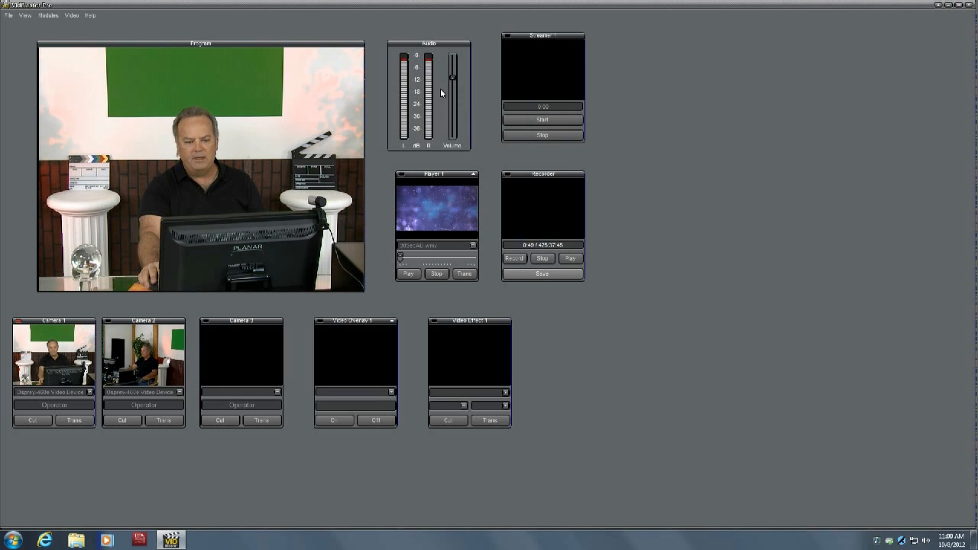
Align Player 1 directly below the Audio module and move the Recorder slightly farther away from it.
mouse_move(439, 176)
left_mouse_down()
mouse_move(431, 164)
mouse_move(431, 176)
left_mouse_up()
right_click(442, 206)
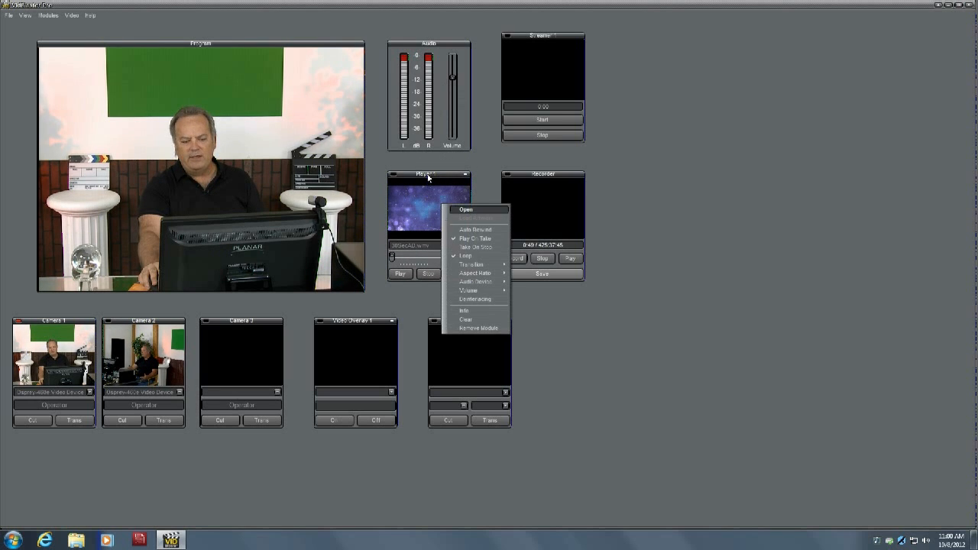
left_click(430, 177)
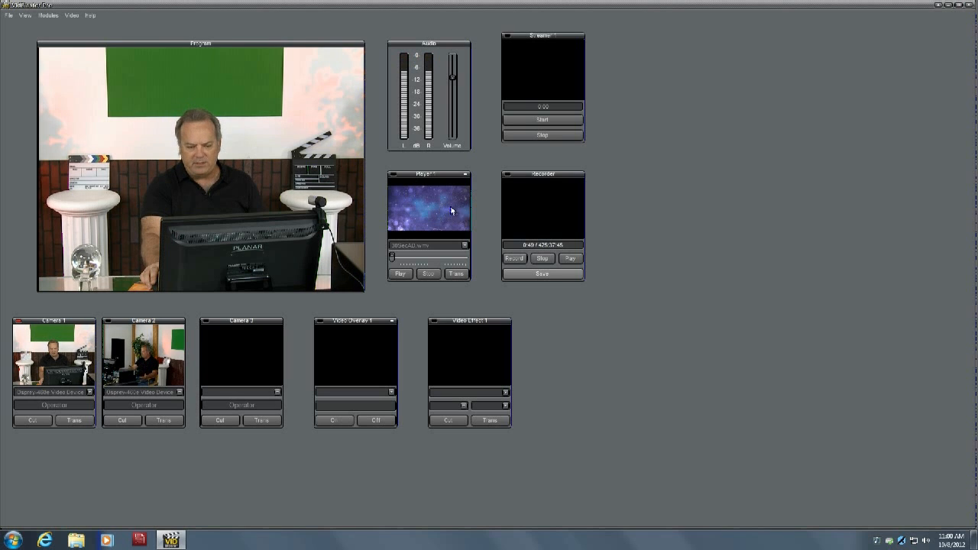
left_click_drag(544, 175, 552, 175)
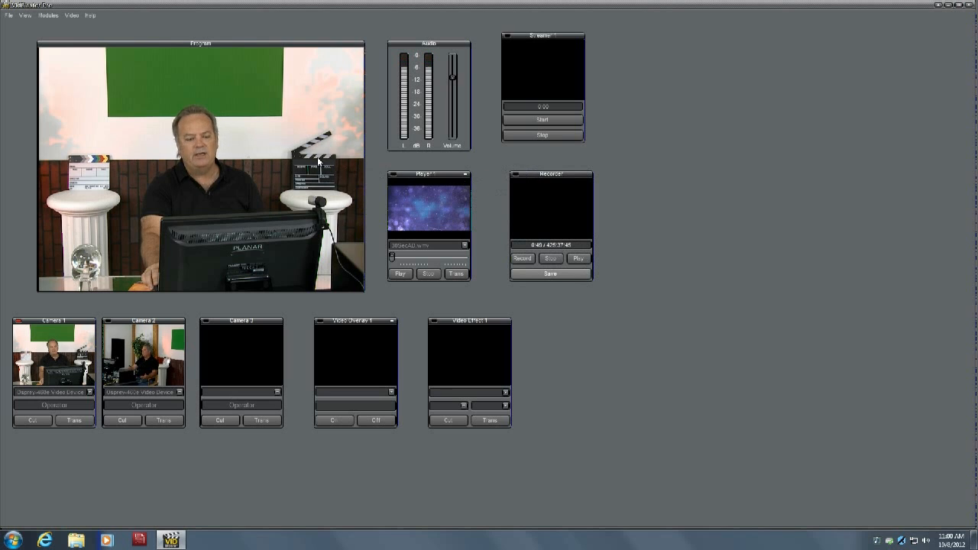
left_click_drag(432, 175, 432, 175)
Add a second Player module and place it beside Video Effect 1 in the lower row.
left_click(50, 17)
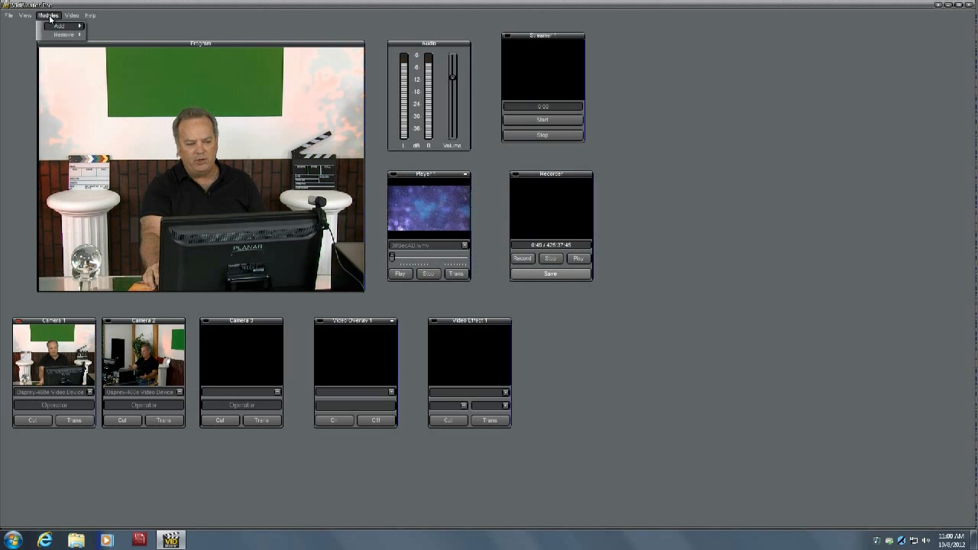
mouse_move(53, 28)
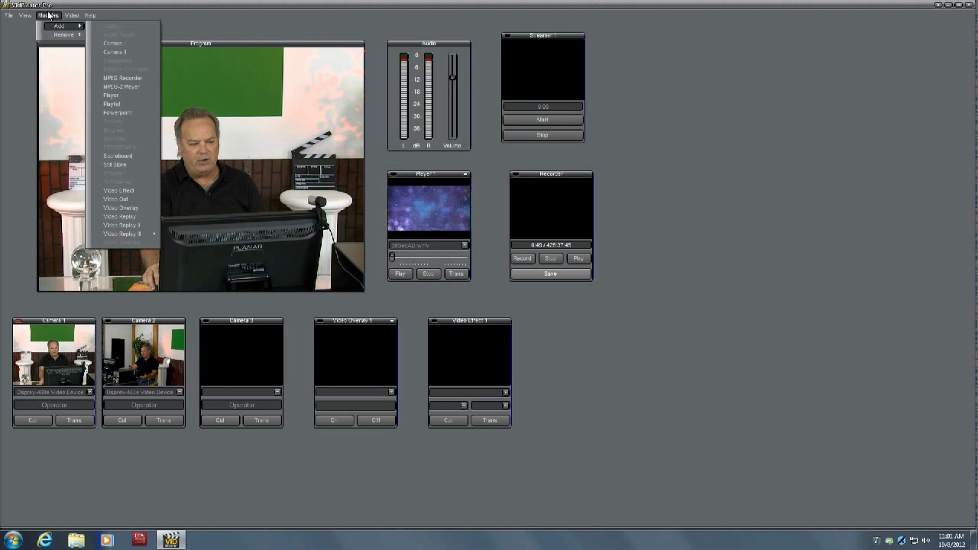
left_click(120, 94)
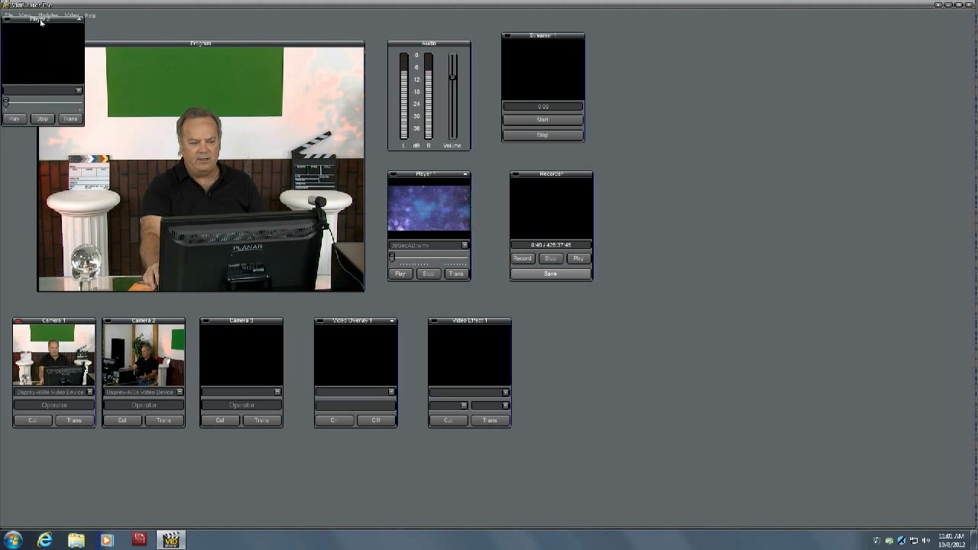
left_click_drag(37, 18, 561, 318)
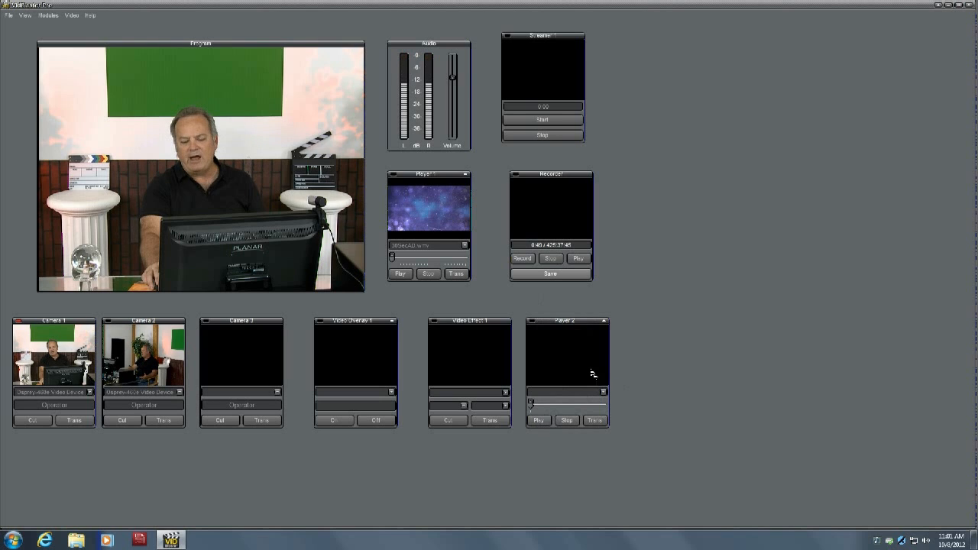
Check which video files can be opened in Player 2.
right_click(578, 356)
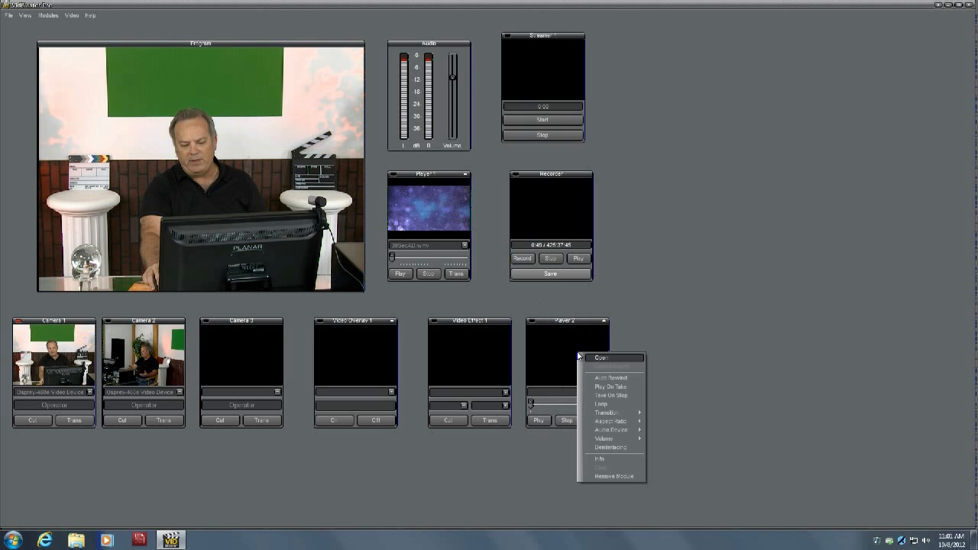
left_click(601, 359)
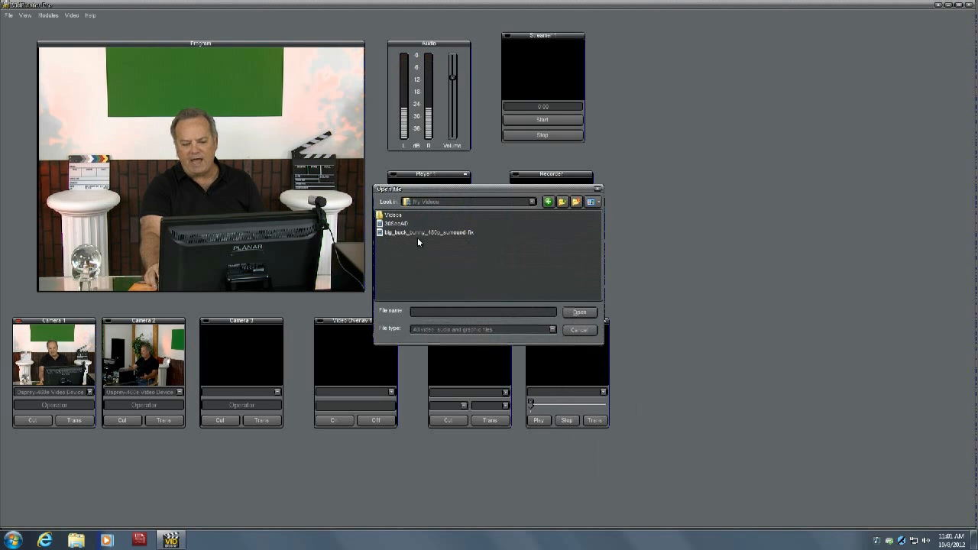
left_click(598, 189)
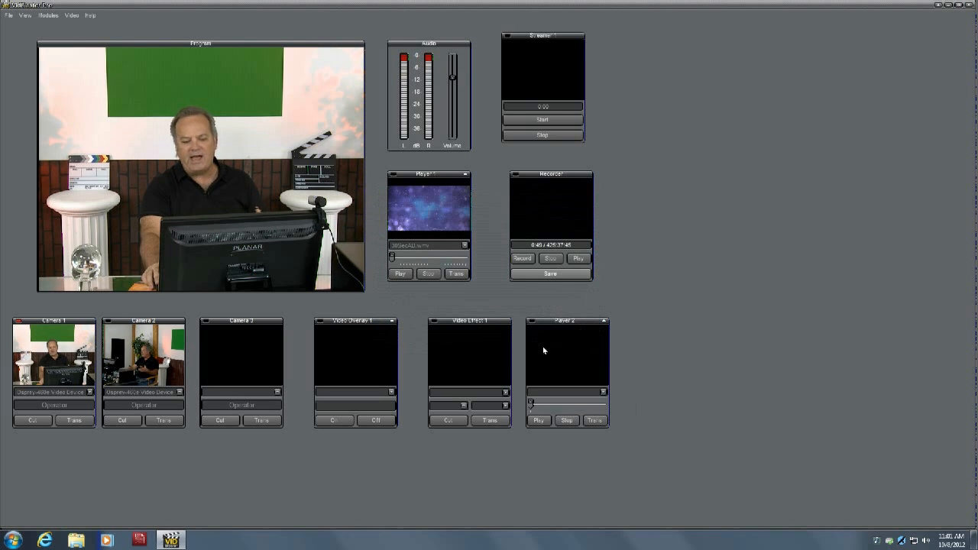
Switch to Windows Explorer, open the Sample Pictures folder and place its window clear of the Player 2 module.
left_click(76, 540)
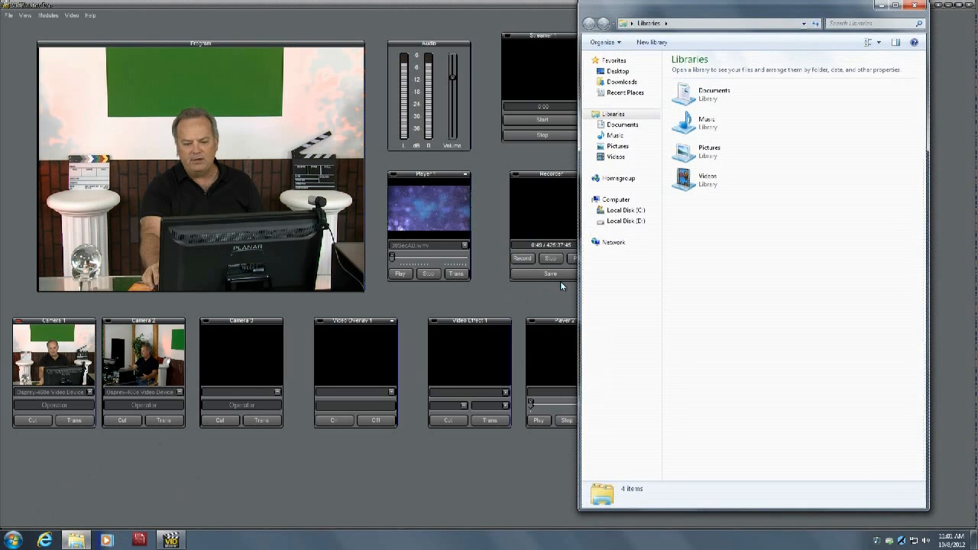
left_click_drag(647, 8, 690, 15)
double_click(759, 158)
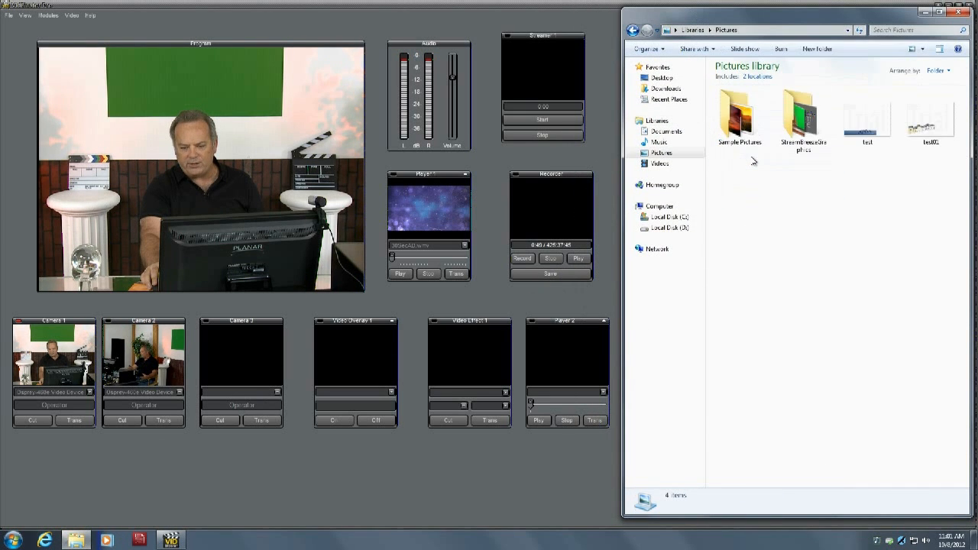
double_click(759, 145)
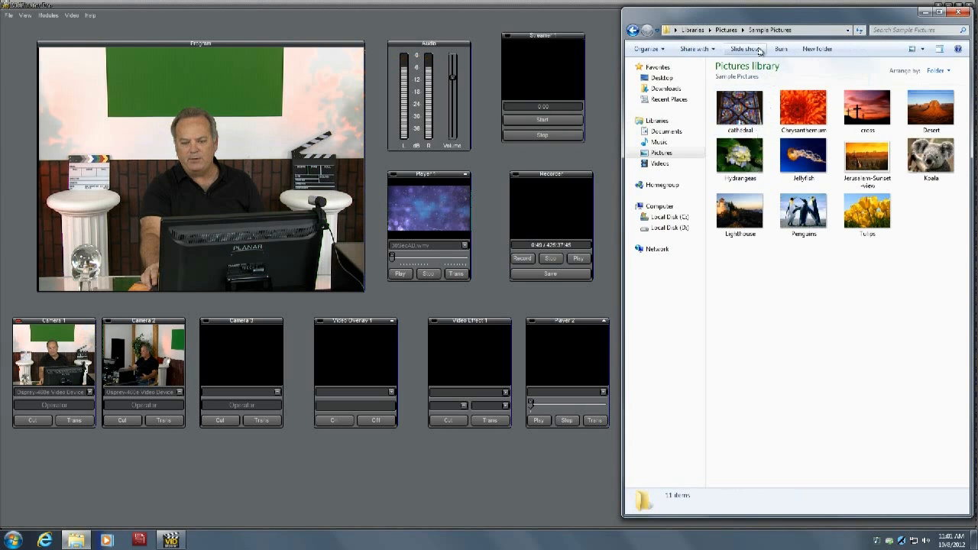
left_click_drag(749, 19, 791, 25)
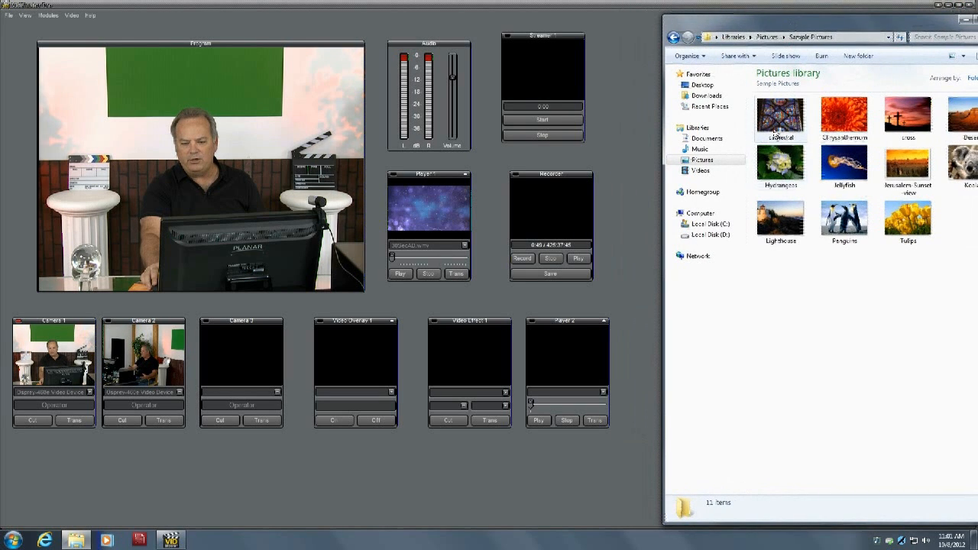
Load Hydrangeas, Jellyfish and Tulips in turn into Player 2, narrowing the workspace window to keep the picture folder in view.
left_click_drag(793, 170, 567, 359)
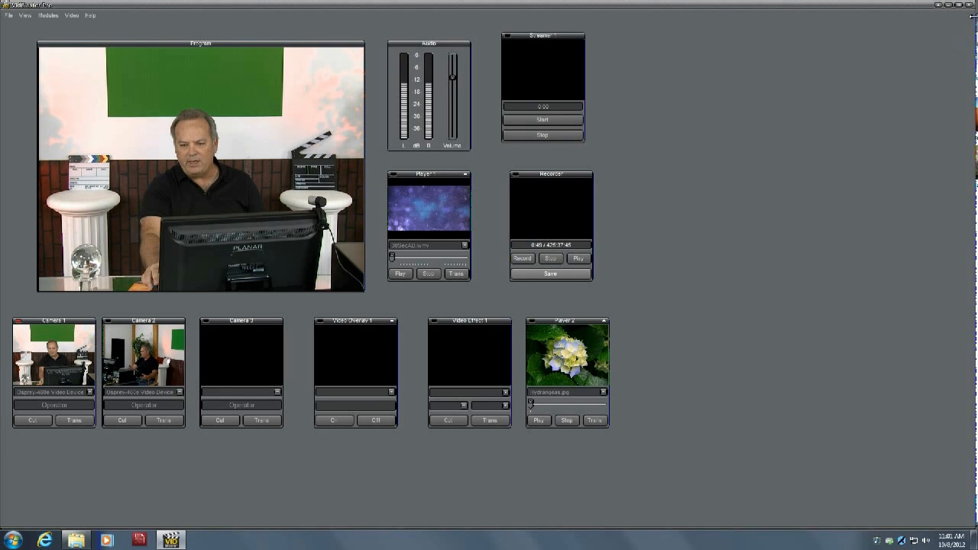
left_click_drag(971, 16, 662, 96)
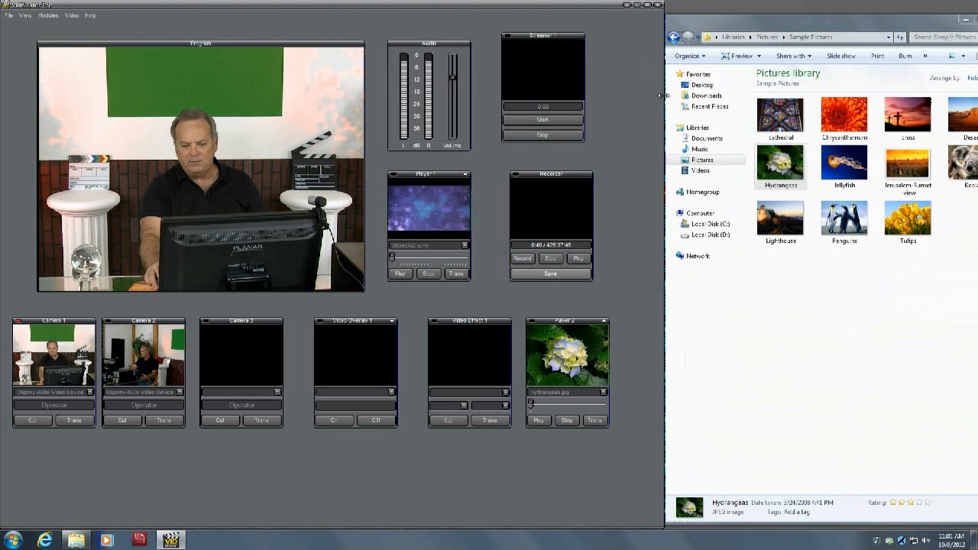
left_click_drag(850, 162, 572, 354)
left_click_drag(902, 218, 569, 353)
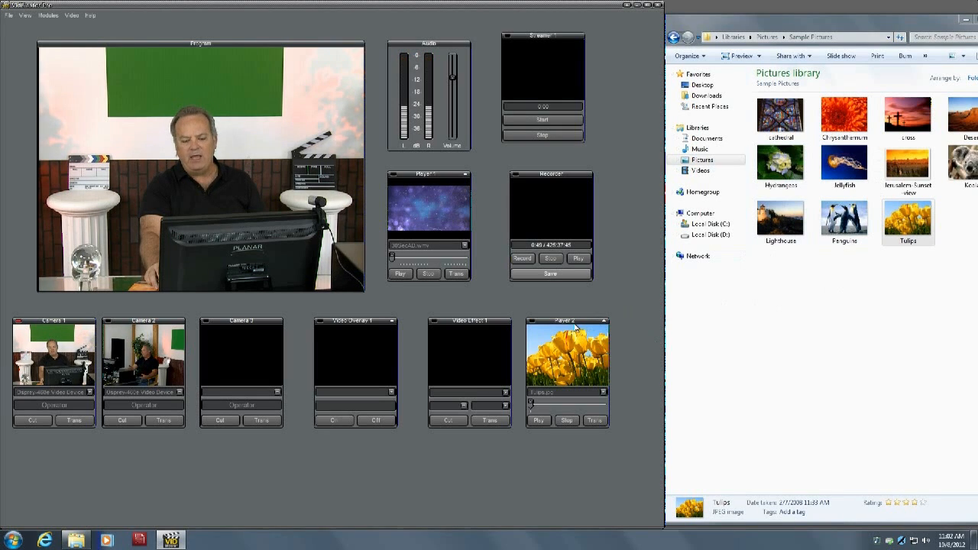
Choose Hydrangeas.jpg from the pictures listed in Player 2.
left_click(604, 393)
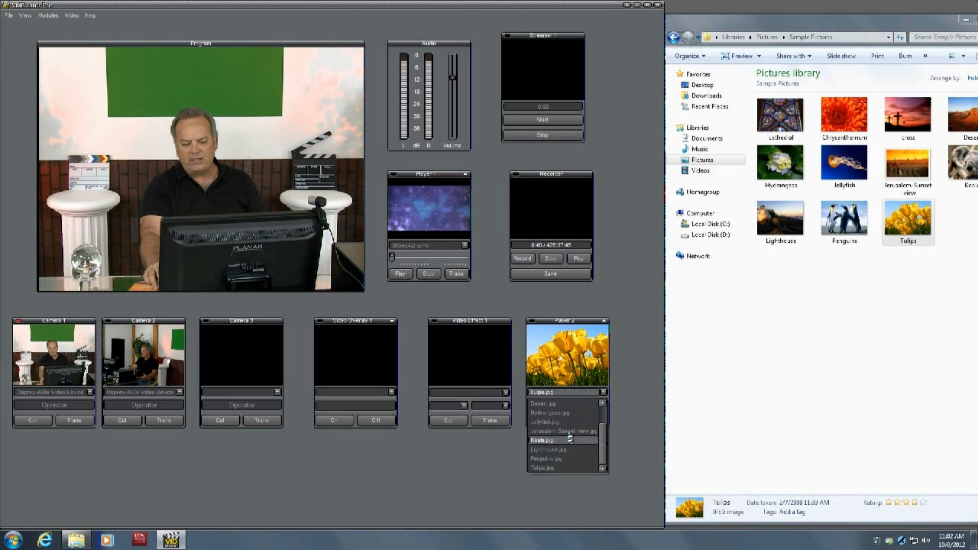
left_click_drag(603, 453, 605, 418)
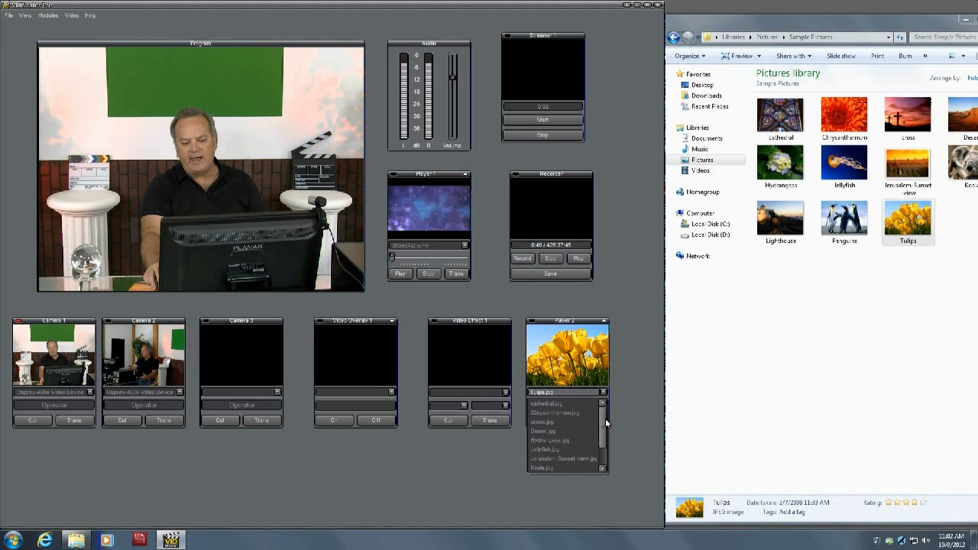
left_click(549, 440)
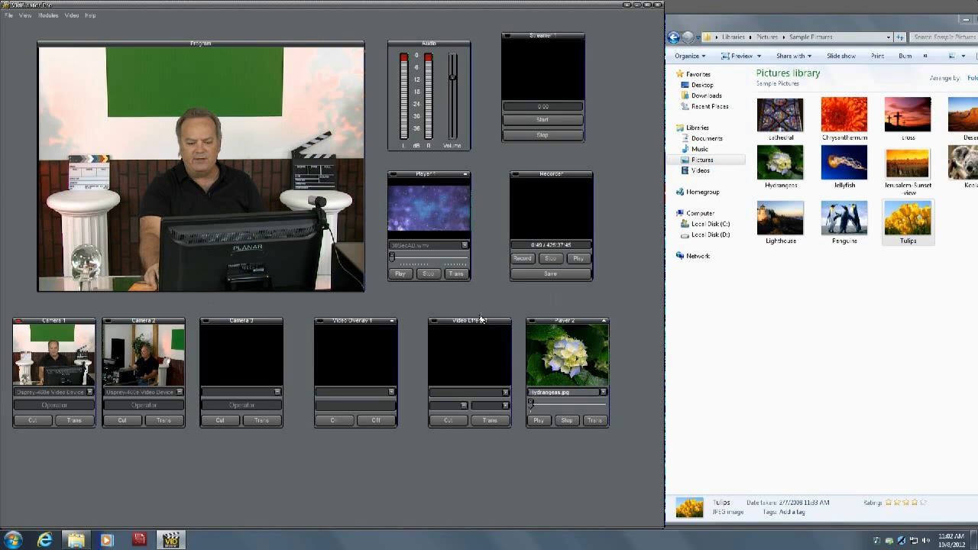
Show Player 2's picture in the Program output and return the output to Camera 1.
left_click(583, 360)
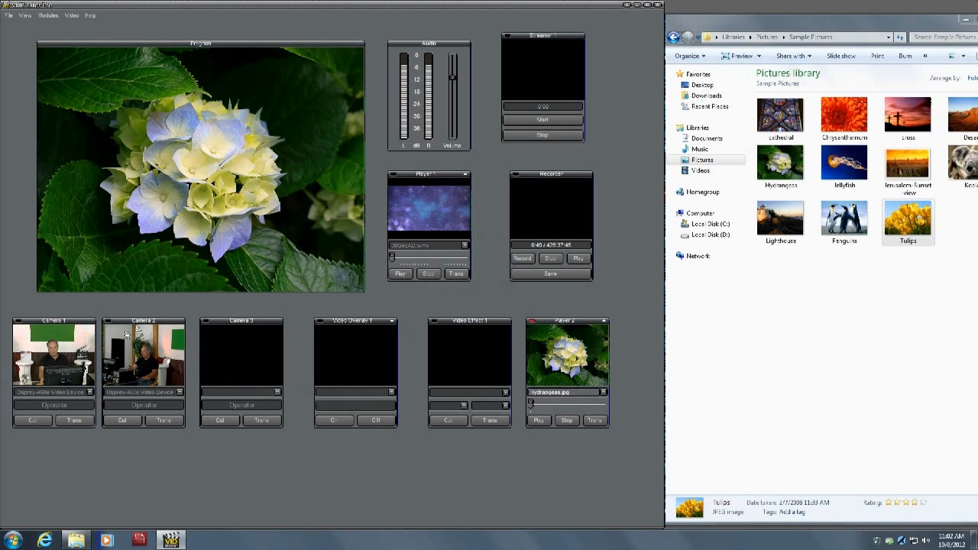
left_click(43, 357)
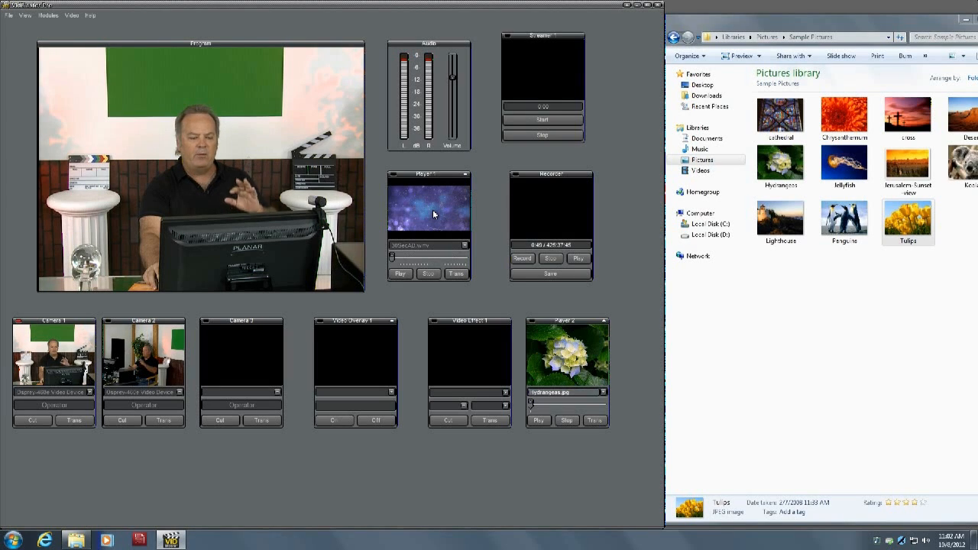
Turn off Loop for Player 1 and send its video to the Program output.
right_click(433, 214)
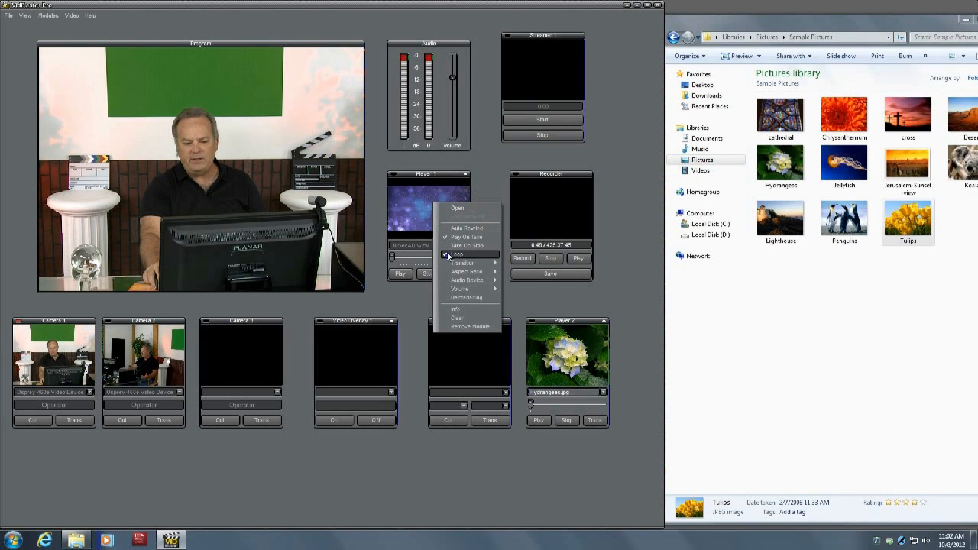
left_click(446, 255)
right_click(435, 202)
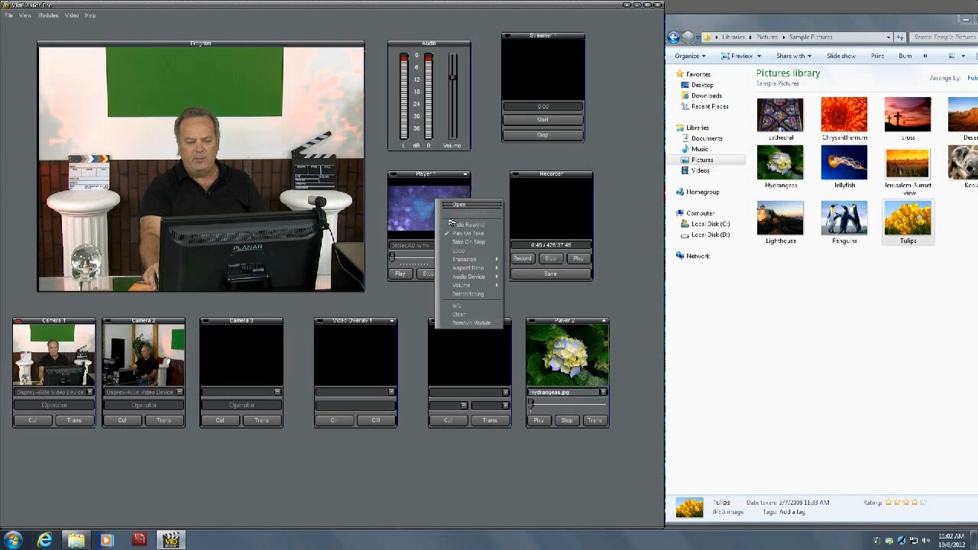
left_click(428, 173)
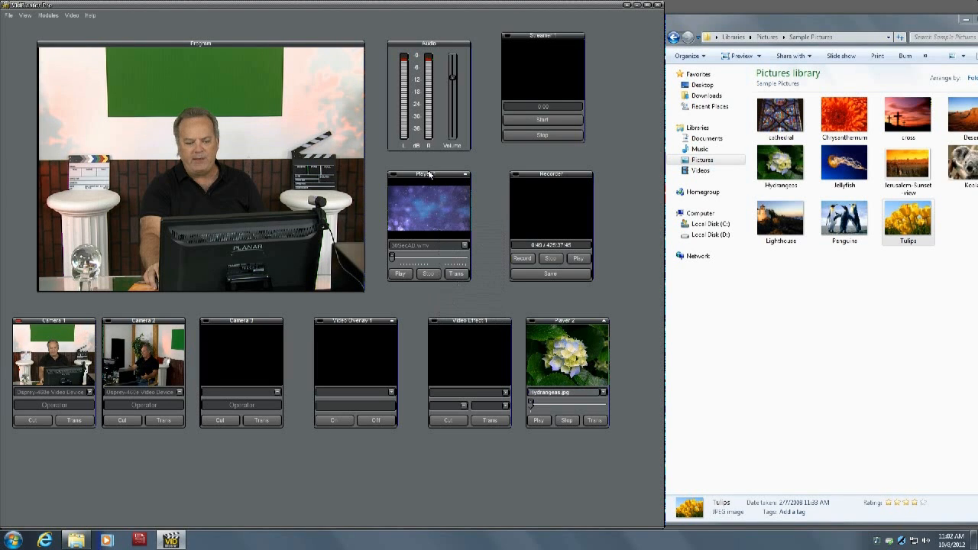
left_click(425, 208)
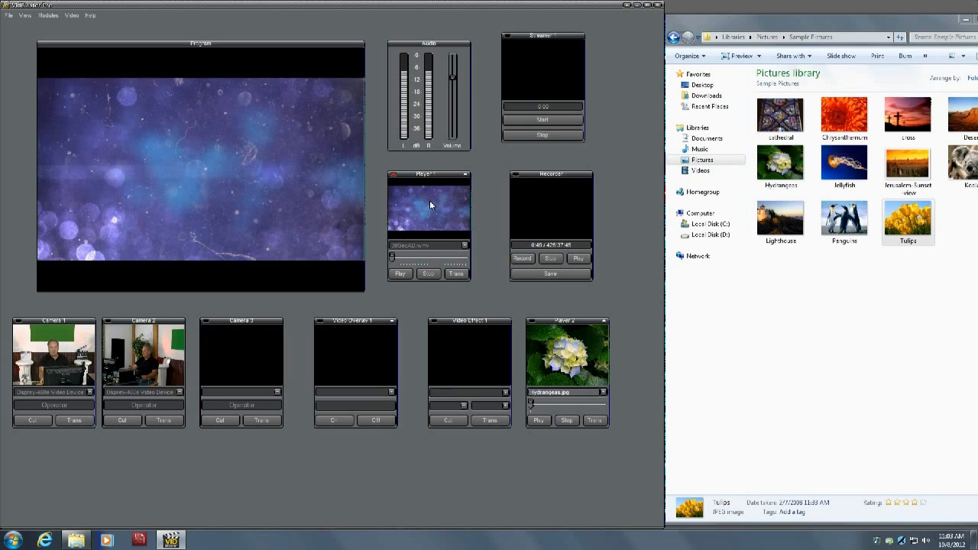
Transition the Program output from Player 1 back to Camera 1.
left_click(75, 420)
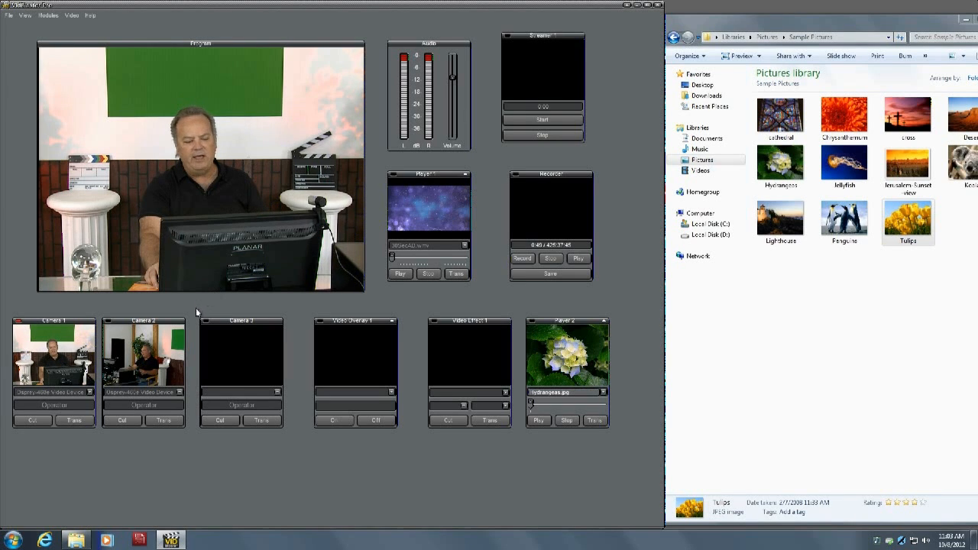
left_click(143, 355)
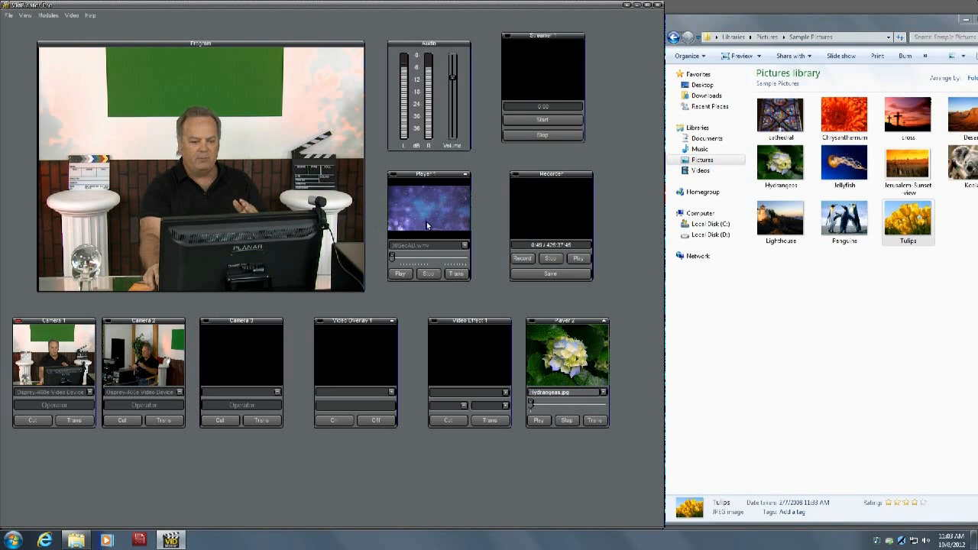
Set Camera 2's transition to Hard Cut and test it by switching the Program output to Camera 2 and back to Camera 1.
right_click(136, 356)
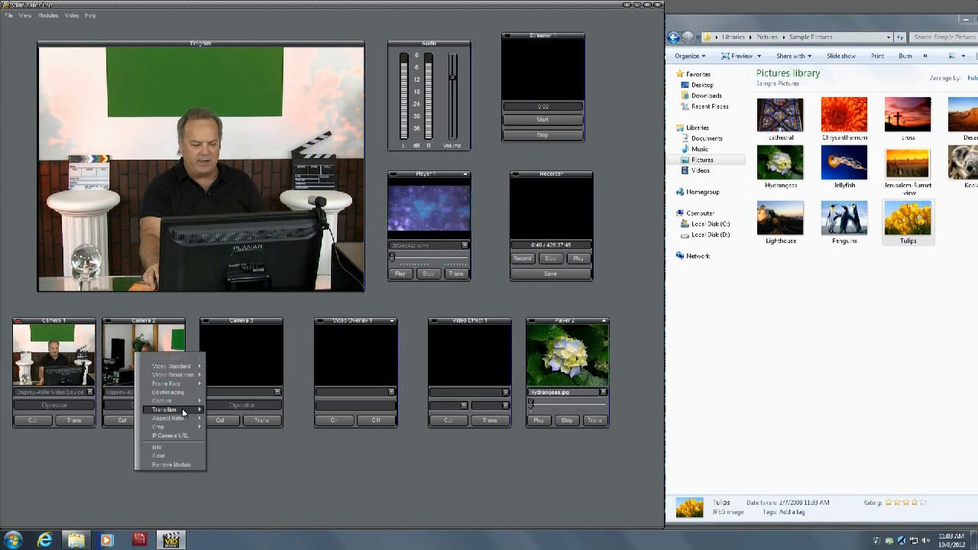
mouse_move(198, 412)
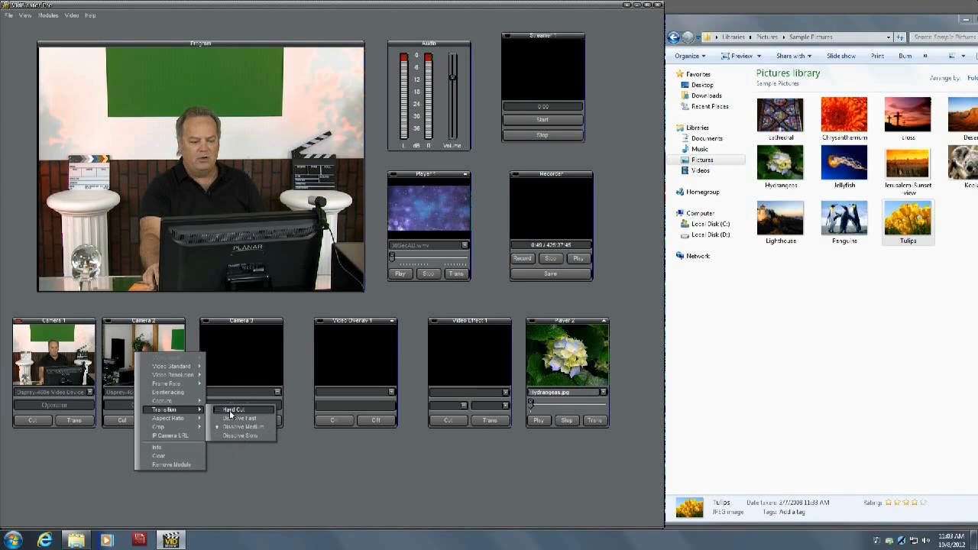
left_click(230, 410)
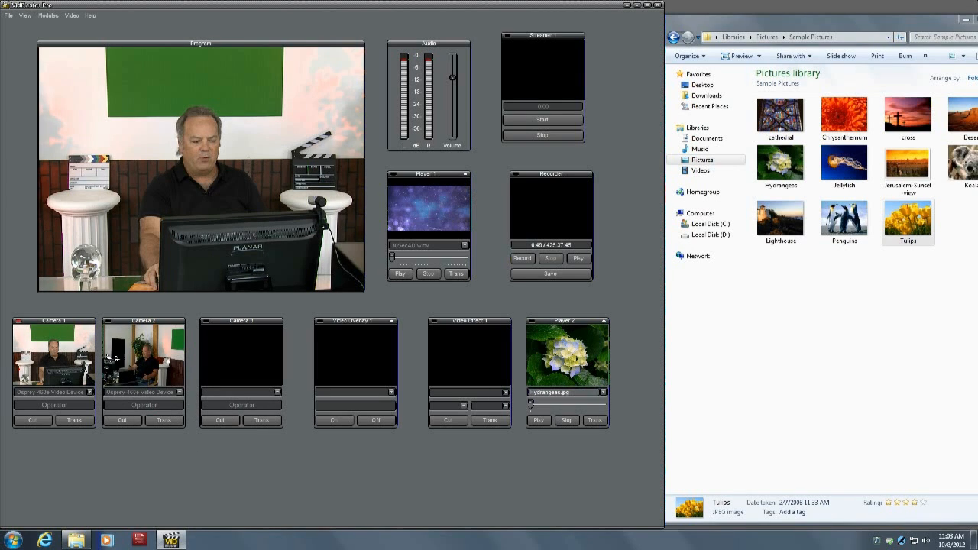
left_click(150, 360)
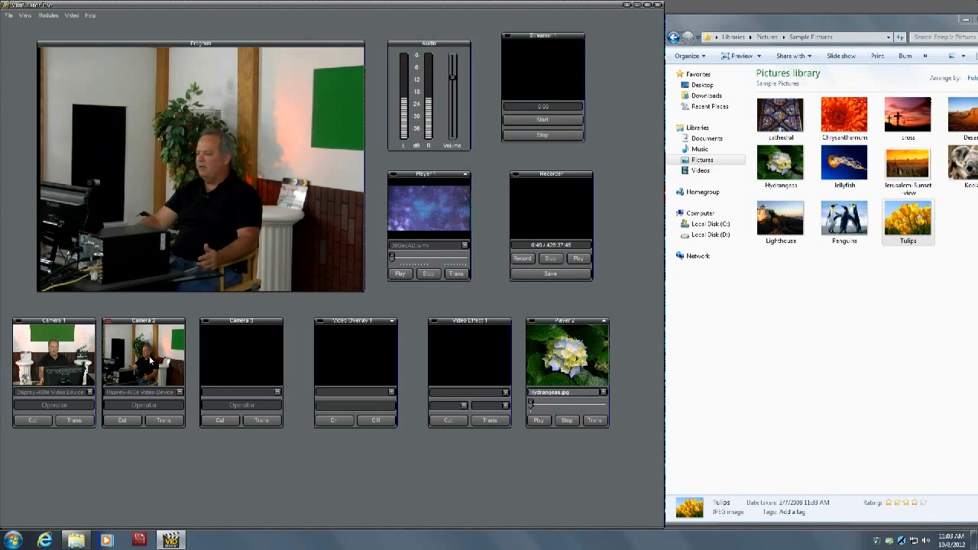
left_click(71, 353)
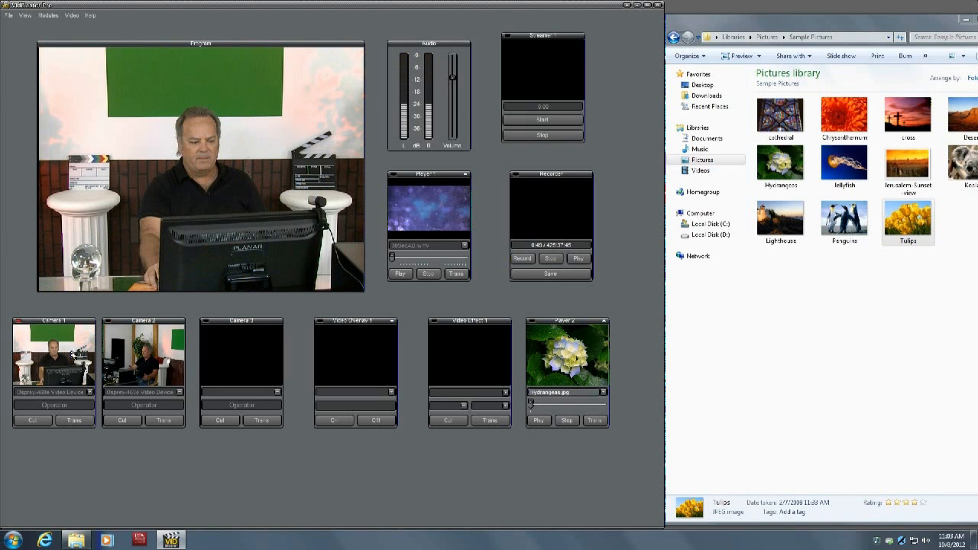
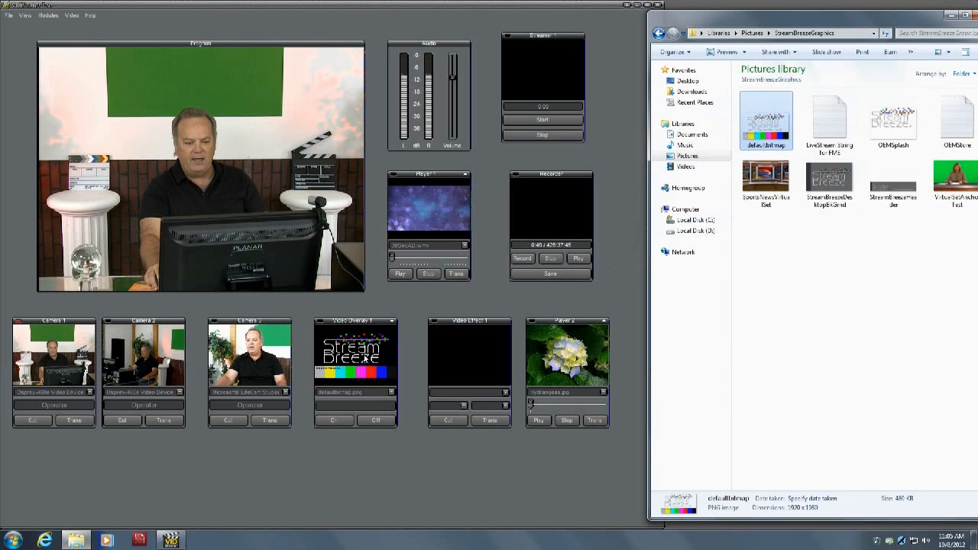
Show the defaultbitmap.png overlay over Camera 1 in the Program output, check the loaded overlay graphics, and turn the overlay off.
left_click(355, 357)
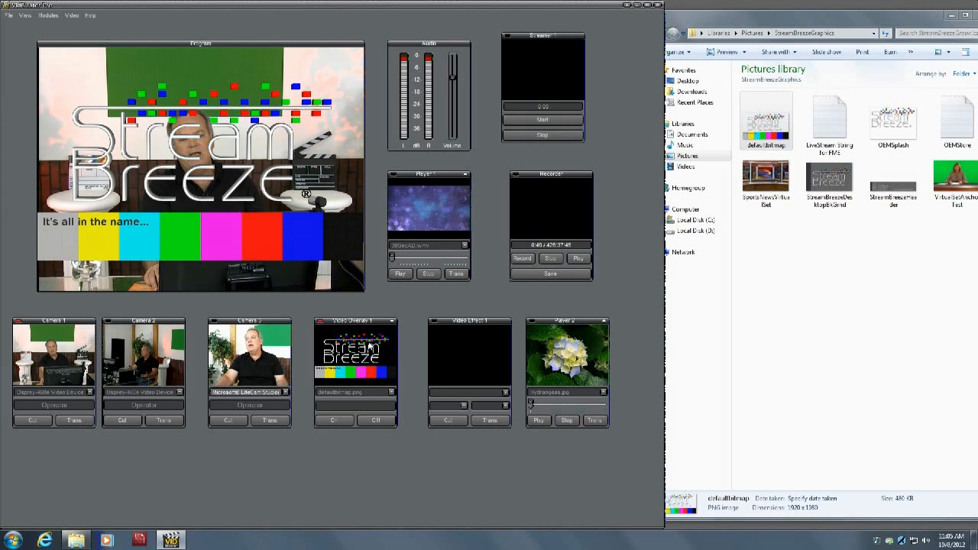
left_click(392, 393)
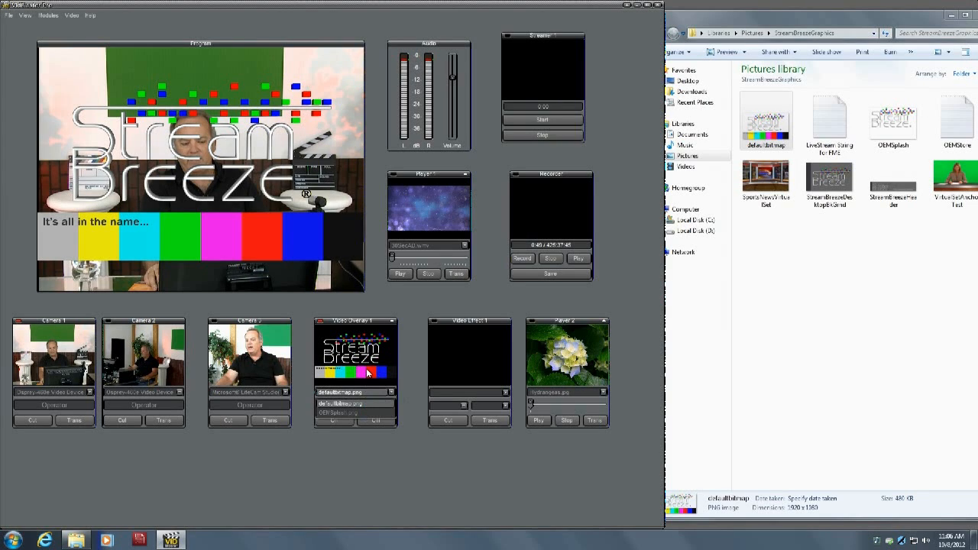
left_click(376, 420)
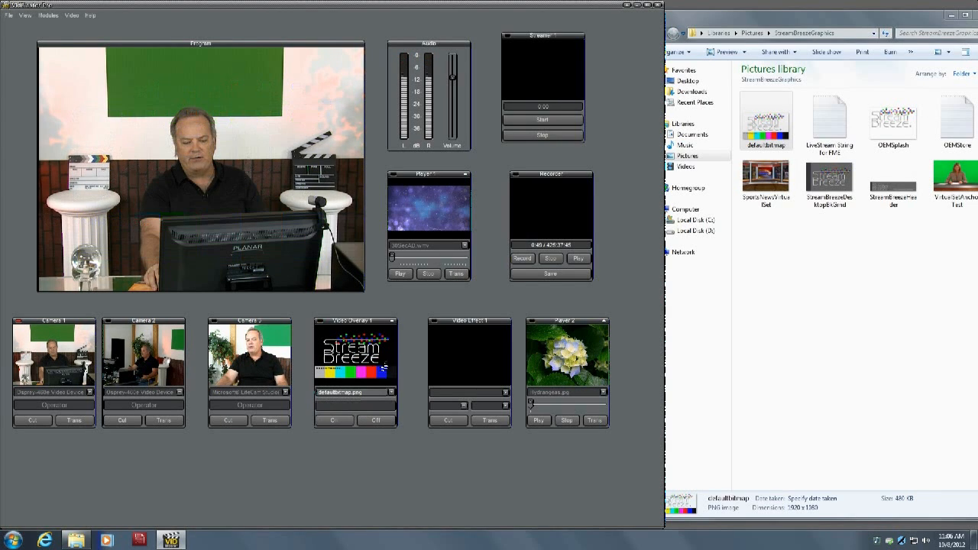
Load the test image from the Pictures library into Video Overlay 1 and toggle it on and off twice over Camera 1.
left_click_drag(745, 23, 766, 17)
left_click(692, 27)
left_click_drag(927, 114, 355, 353)
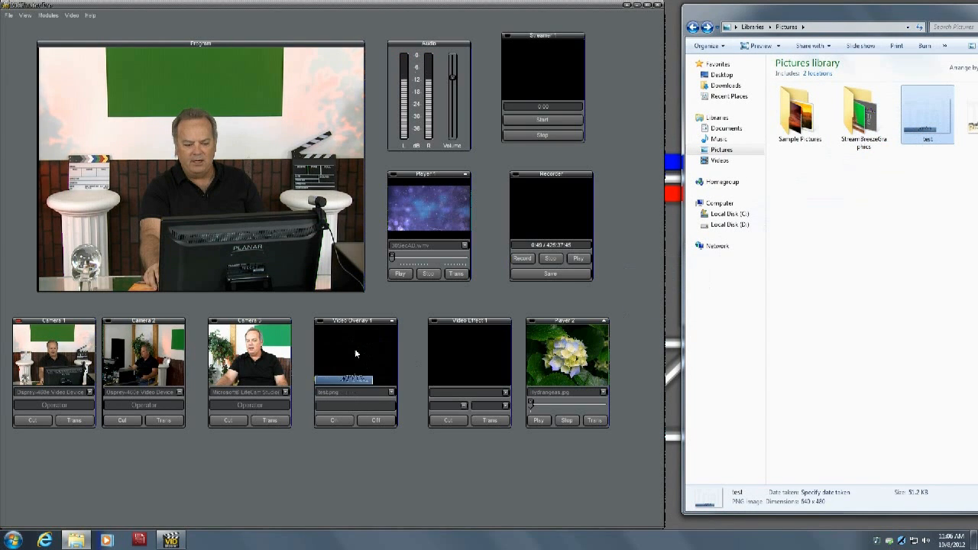
left_click(359, 371)
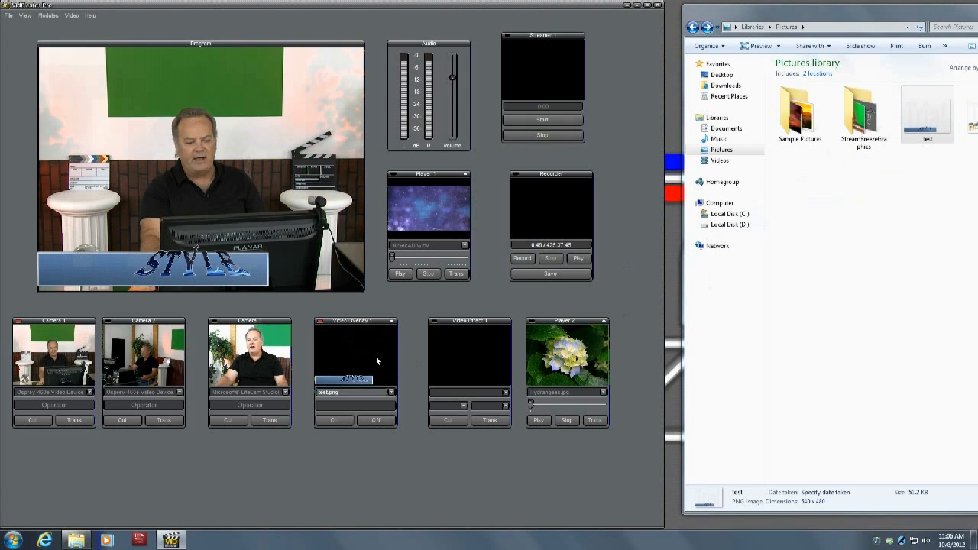
left_click(360, 356)
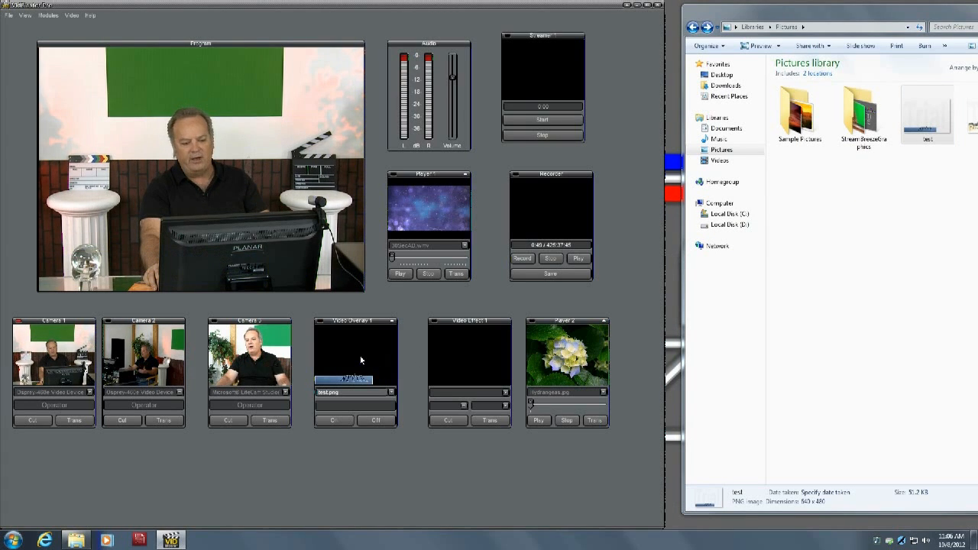
left_click(360, 356)
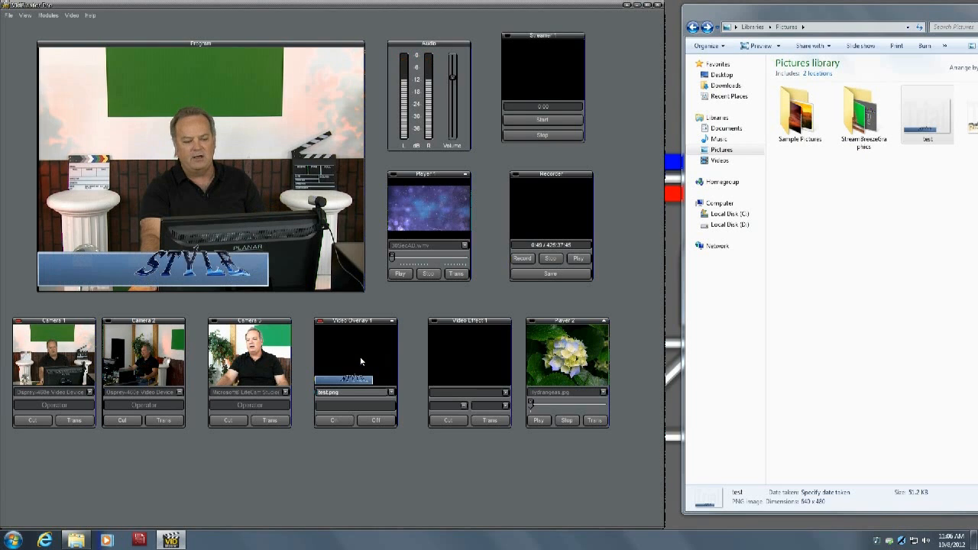
left_click(359, 356)
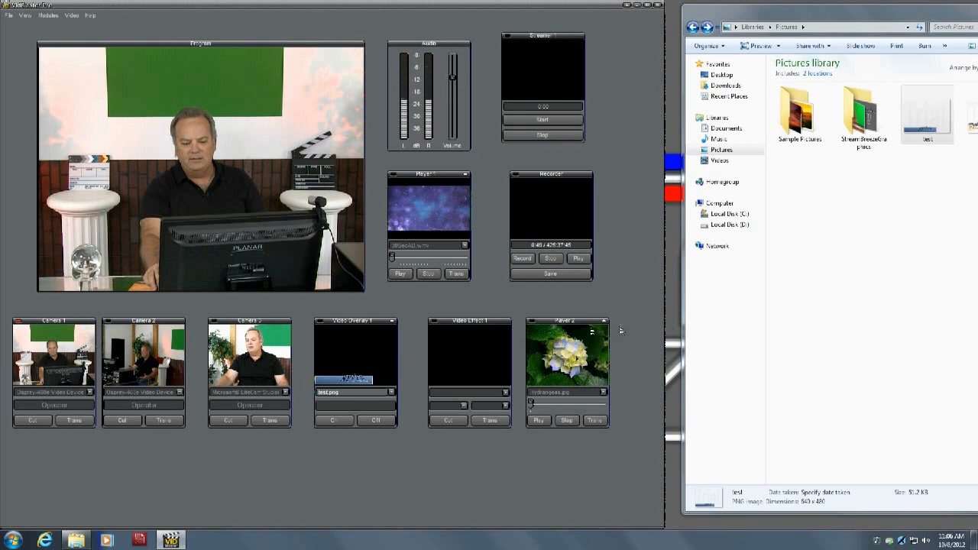
Switch the Program output to Player 2, on to Player 1, and back to Camera 1.
left_click(568, 352)
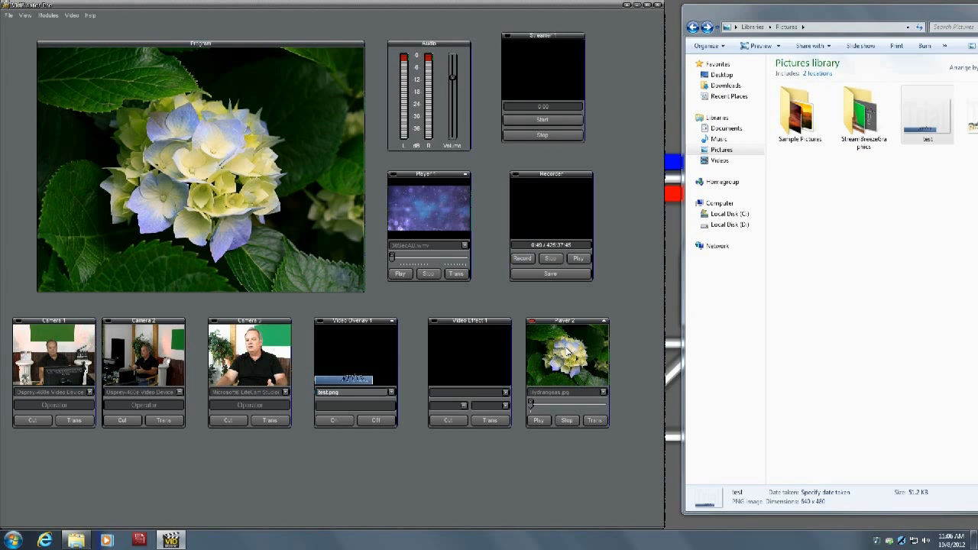
left_click(439, 210)
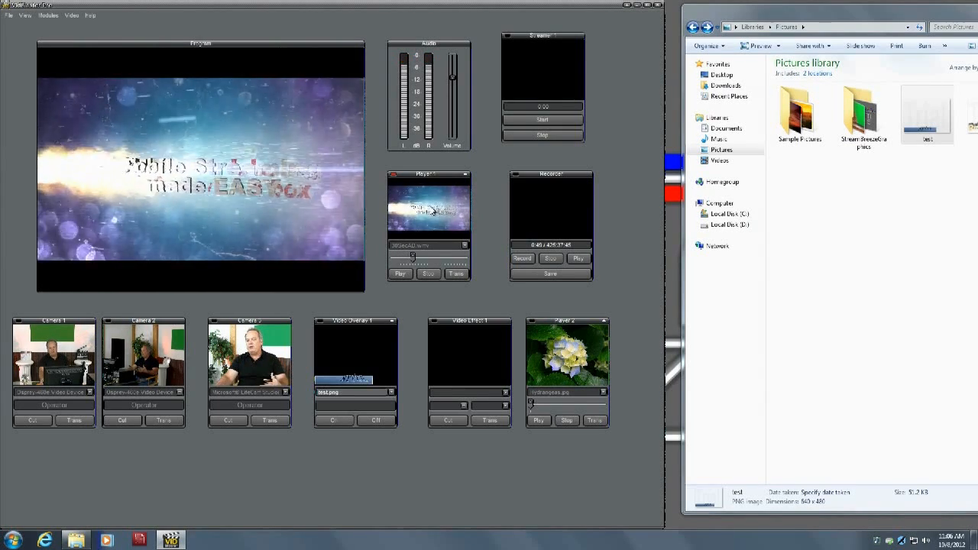
left_click(74, 420)
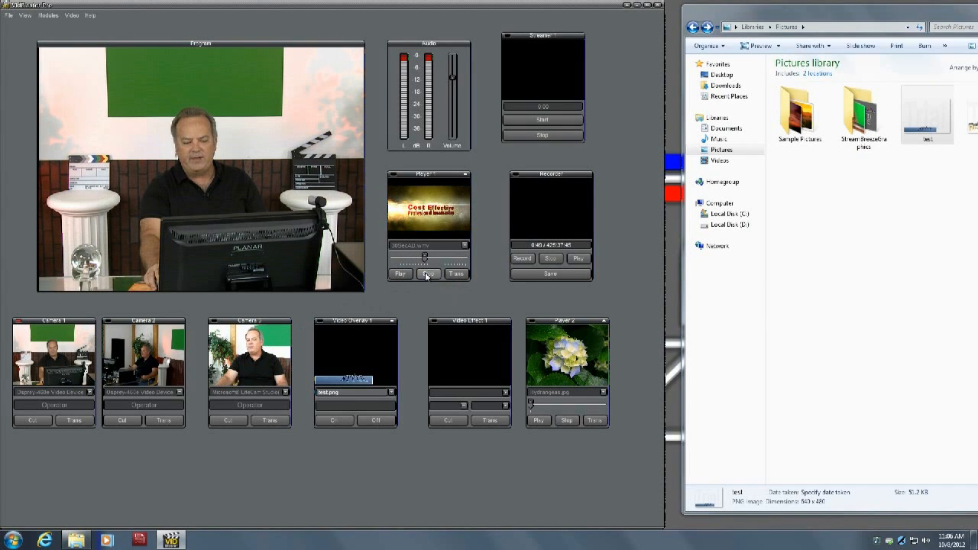
Shift the Video Effect 1 module slightly and set its effect to PIP.
mouse_move(469, 322)
left_mouse_down()
mouse_move(470, 310)
mouse_move(469, 322)
left_mouse_up()
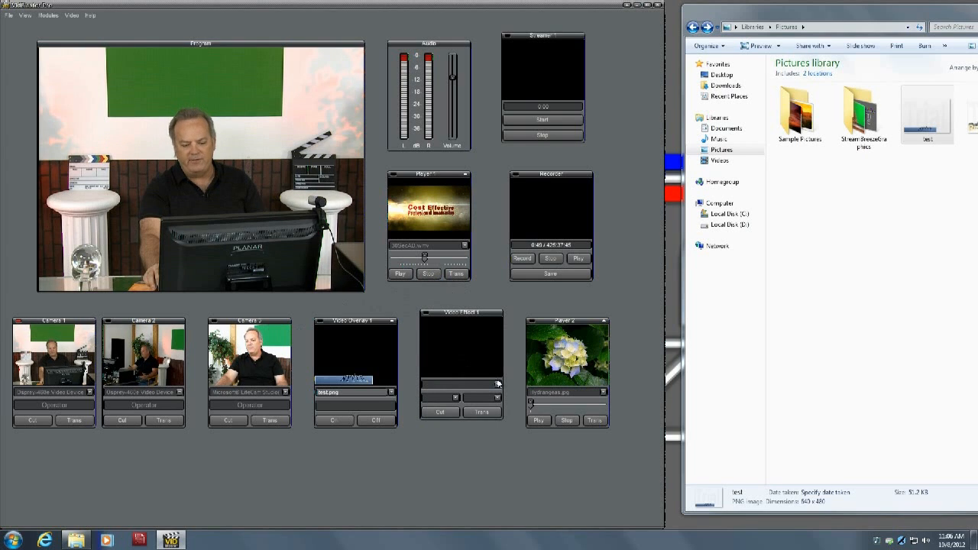
left_click(497, 386)
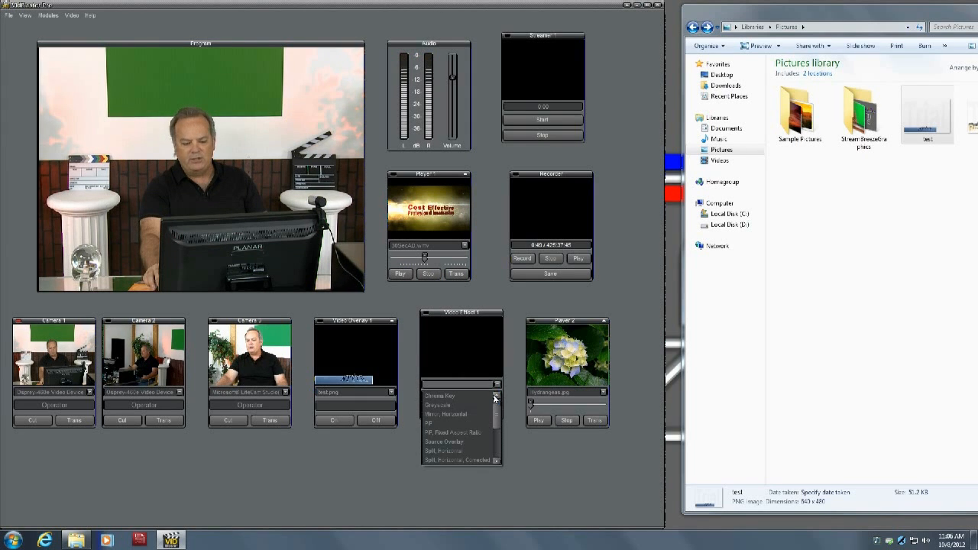
mouse_move(496, 403)
left_mouse_down()
mouse_move(502, 437)
mouse_move(501, 401)
left_mouse_up()
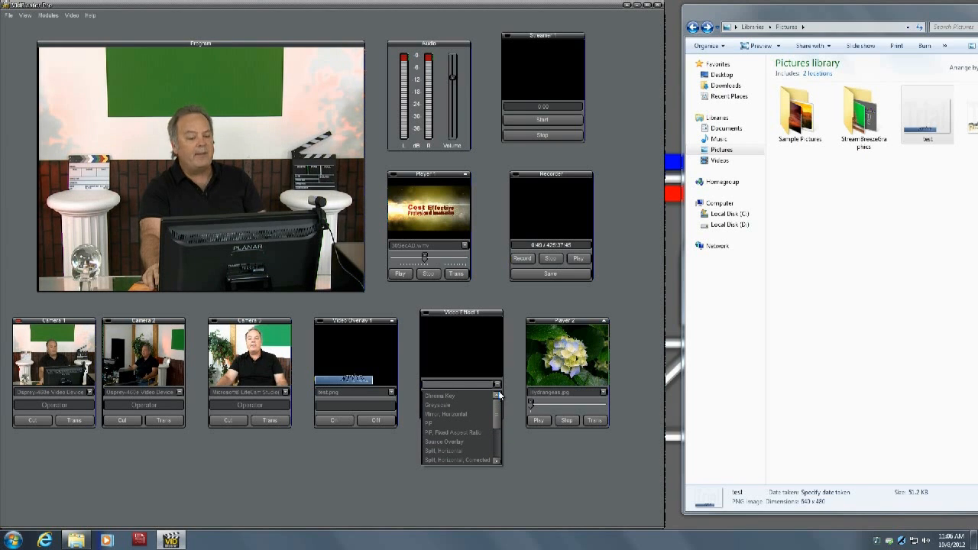
left_click(467, 424)
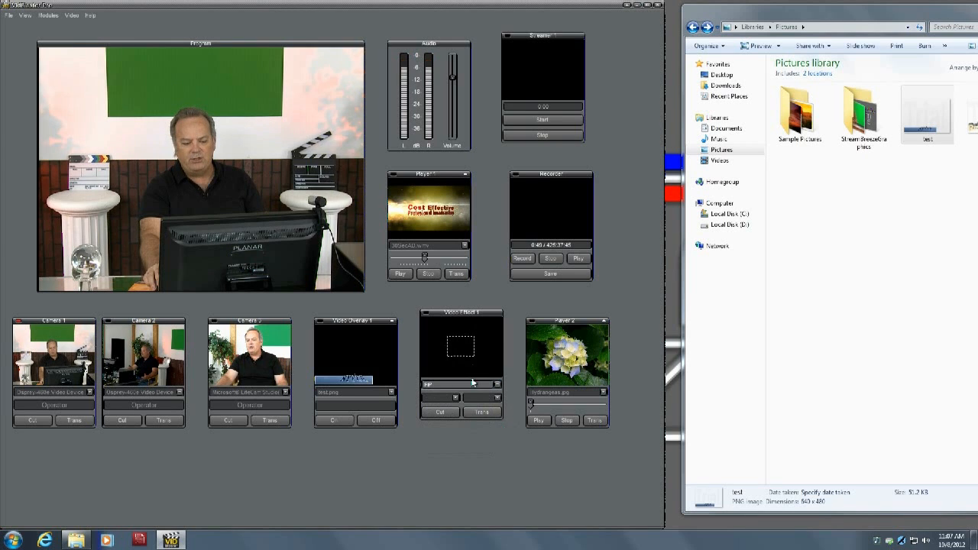
Set Camera 1 as Video Effect 1's first source and Player 1 as its second, with the inset in the picture's upper-right corner.
left_click(456, 398)
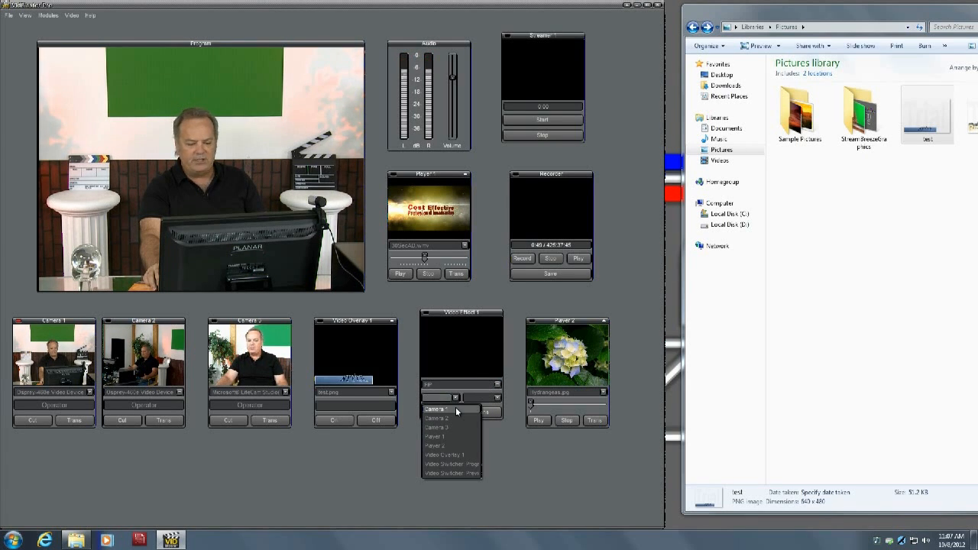
left_click(455, 409)
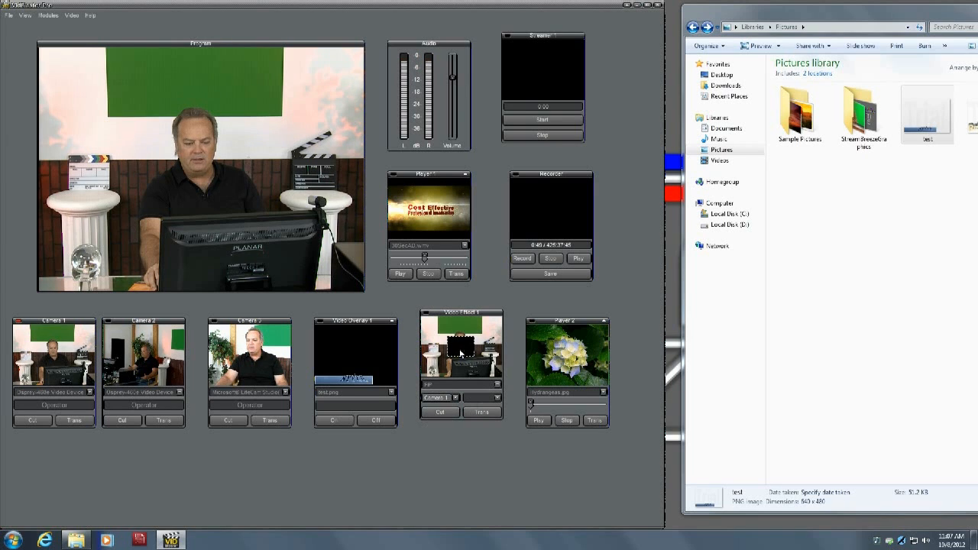
left_click_drag(461, 353, 483, 337)
left_click(497, 398)
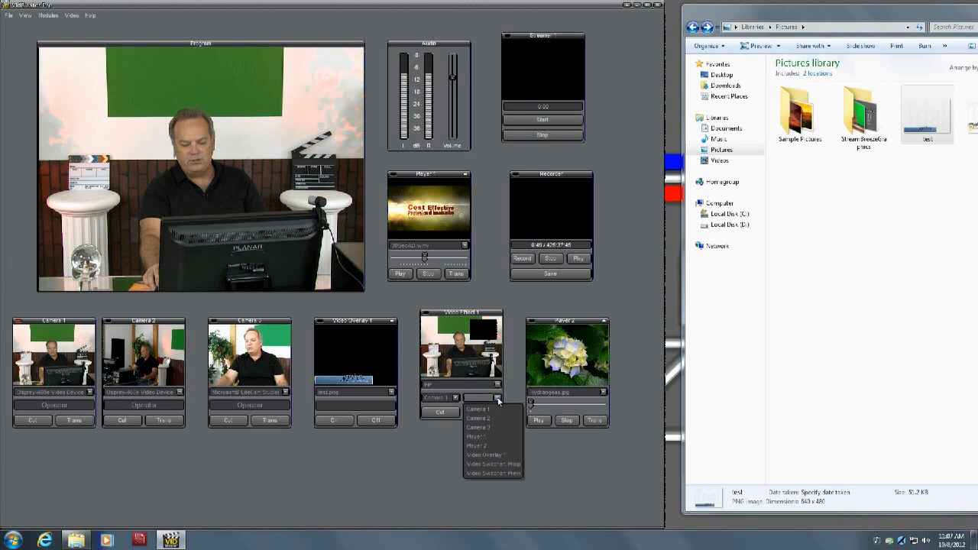
left_click(485, 436)
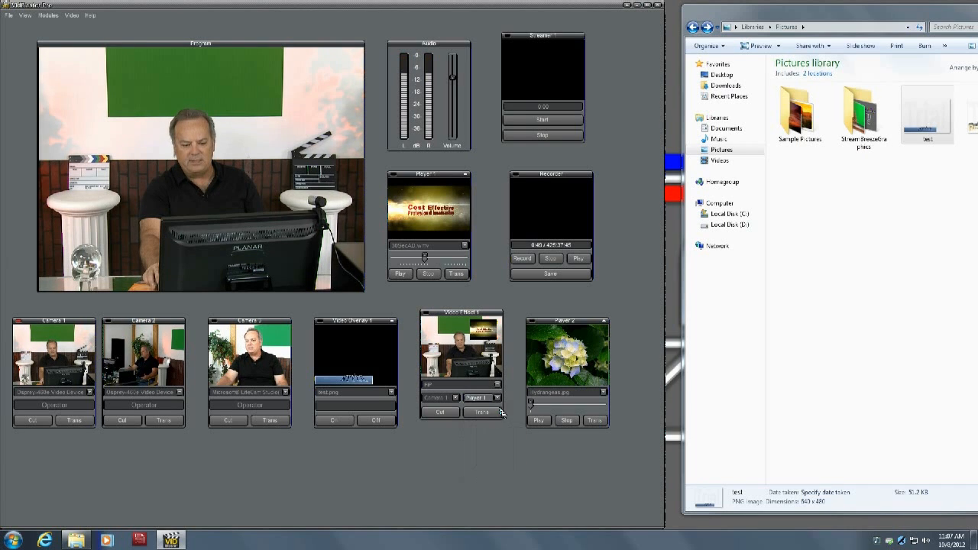
Play Player 1, send Video Effect 1 to the Program output, and place the inset in the picture's upper-right corner.
left_click(394, 272)
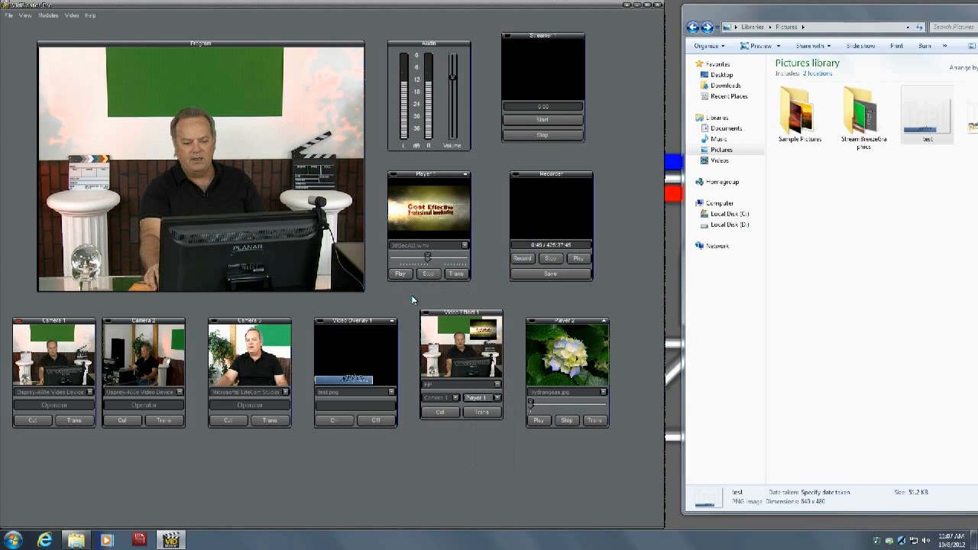
left_click(452, 356)
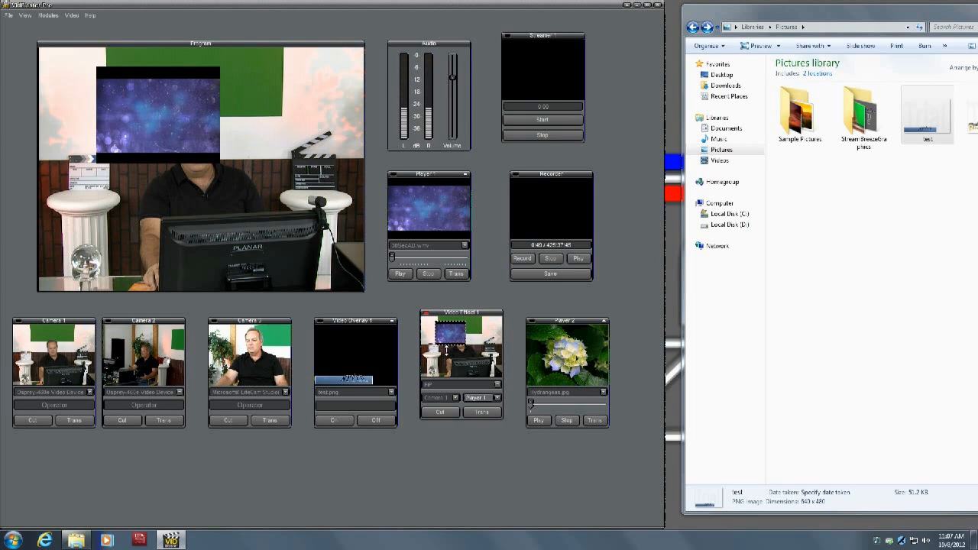
left_click_drag(450, 334, 484, 333)
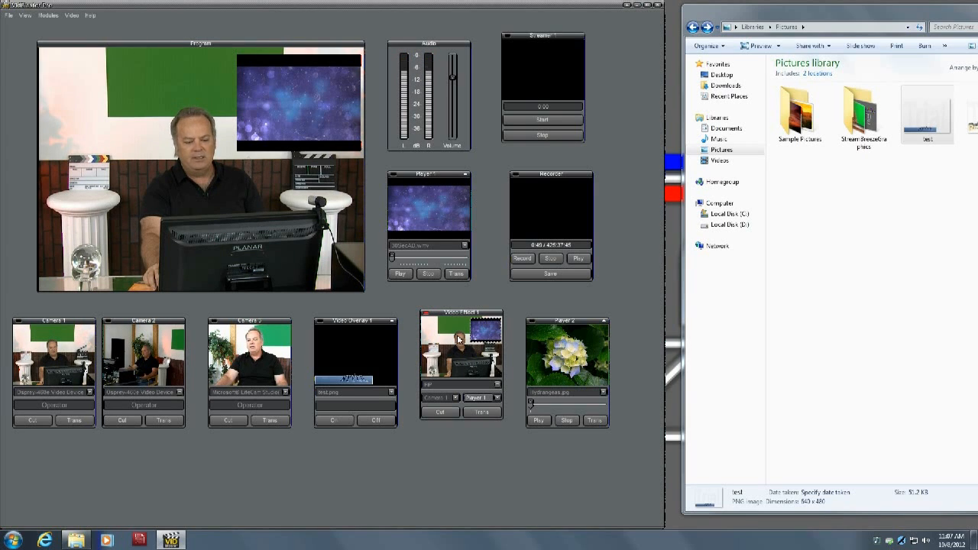
Switch the Program output through Camera 1, Camera 2, Camera 3 and Video Effect 1, and return it to Camera 1.
left_click(80, 359)
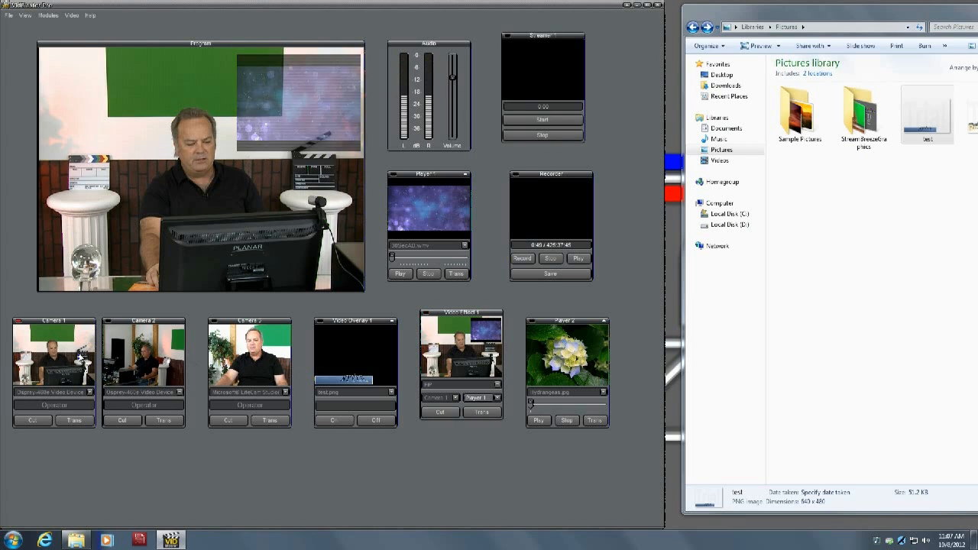
left_click(158, 362)
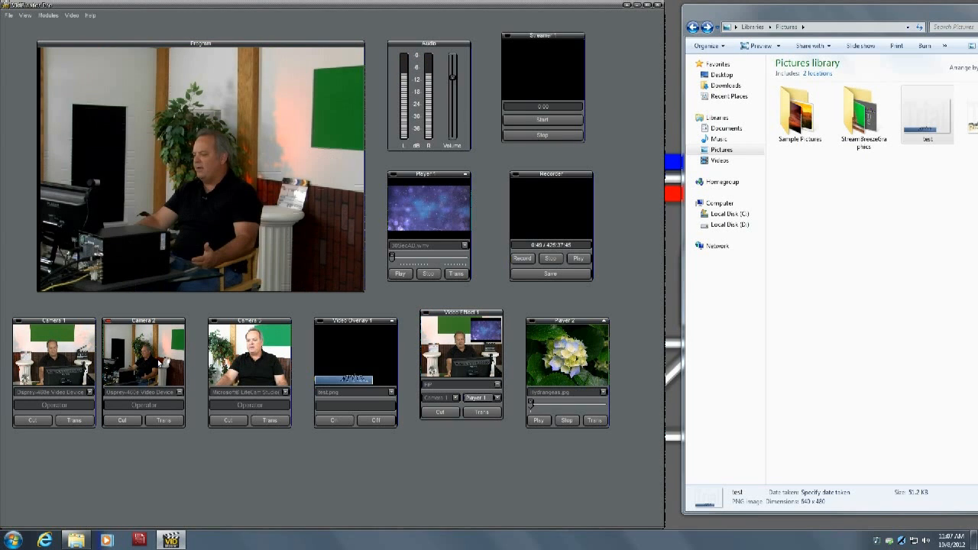
left_click(237, 366)
left_click(443, 365)
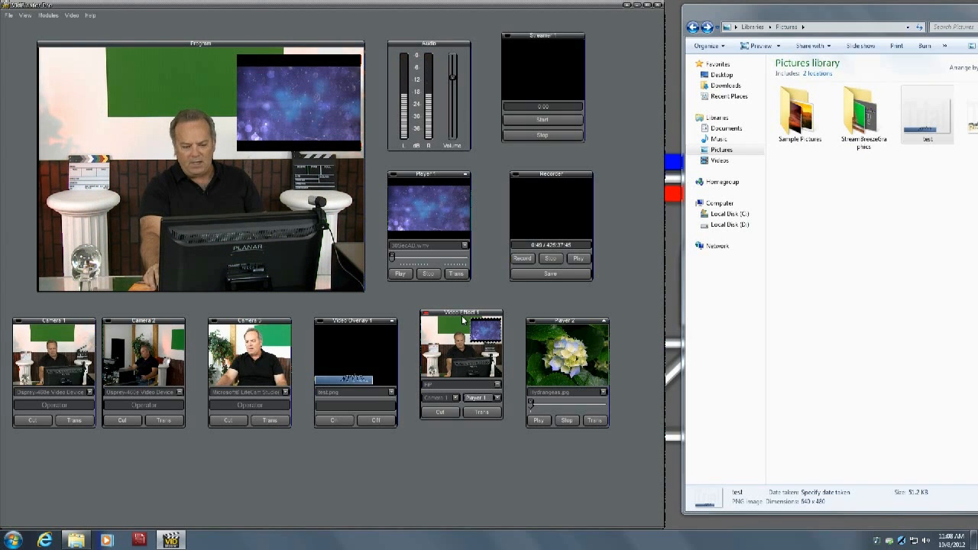
left_click(80, 361)
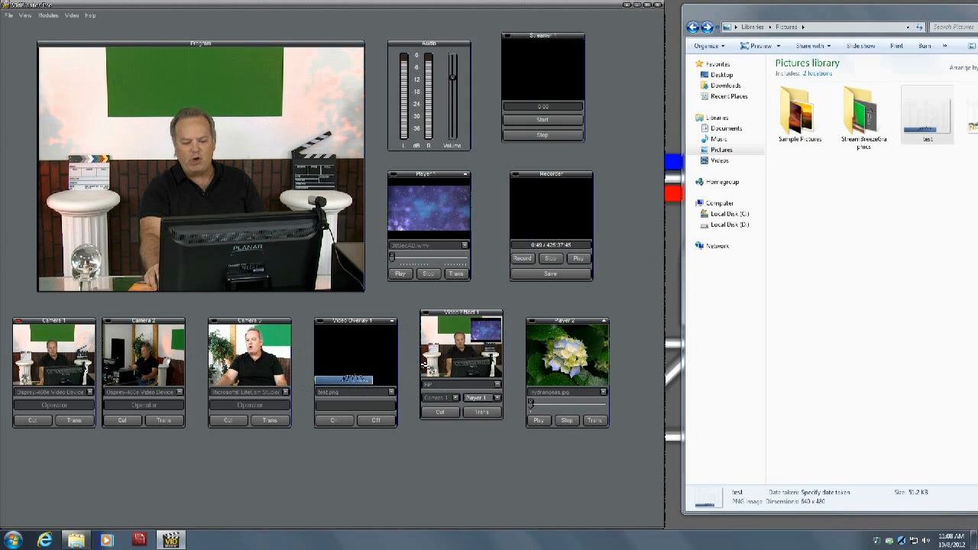
Set Video Effect 1's effect to Chroma Key.
left_click(497, 385)
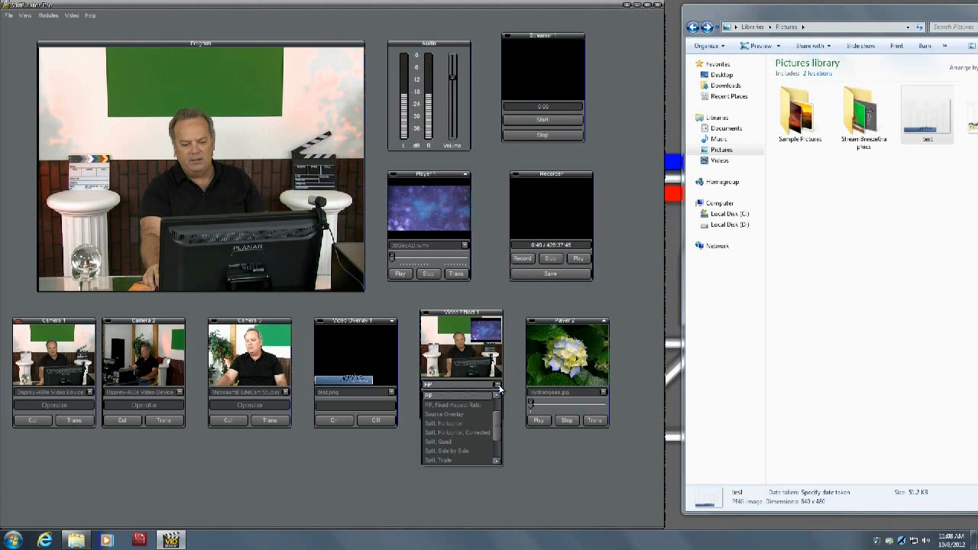
left_click_drag(496, 428, 499, 412)
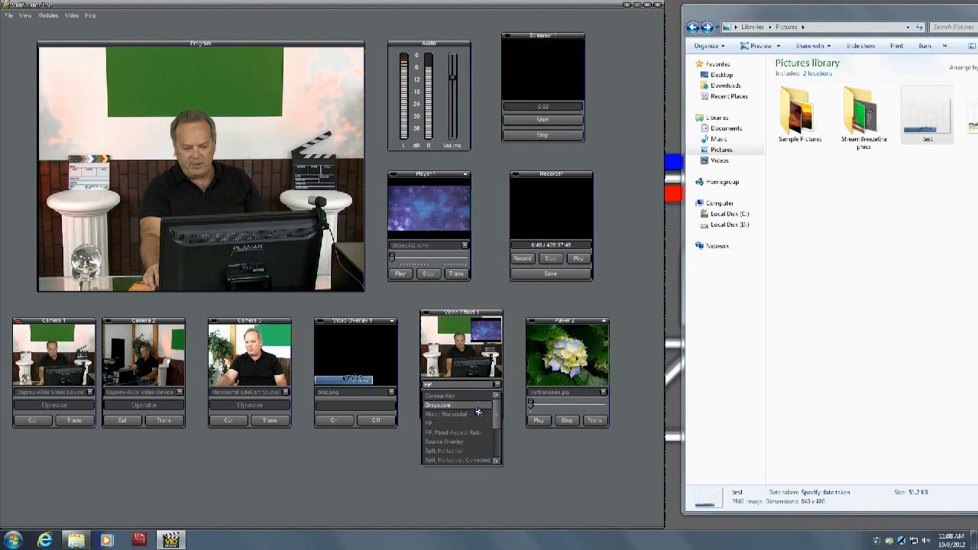
left_click(462, 396)
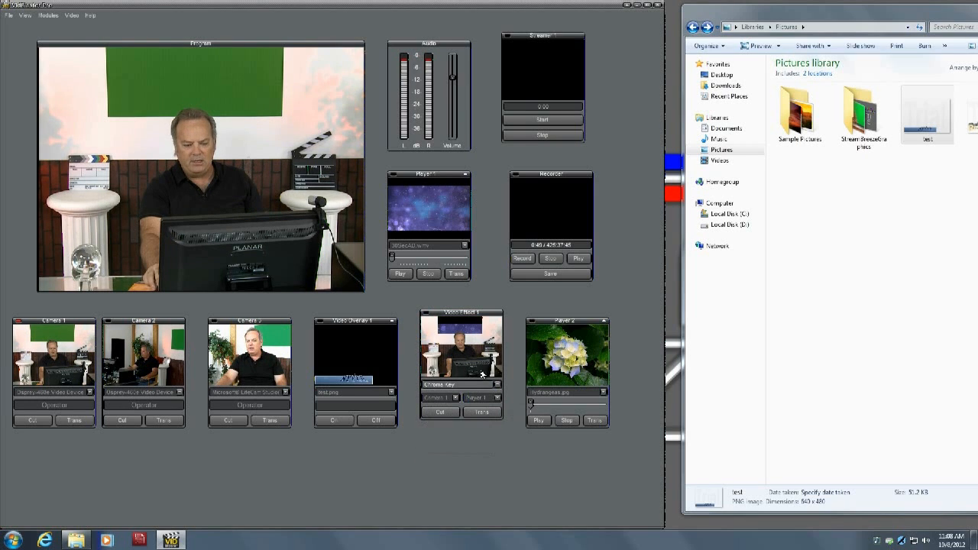
Set Camera 1 as Video Effect 1's first source and Player 2 as its second, and send Video Effect 1 to the Program output.
left_click(456, 399)
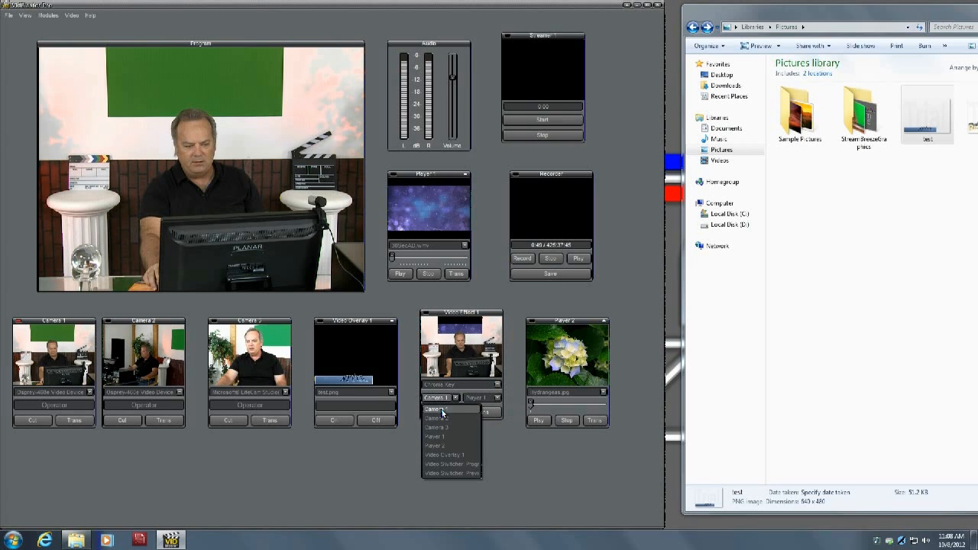
left_click(443, 412)
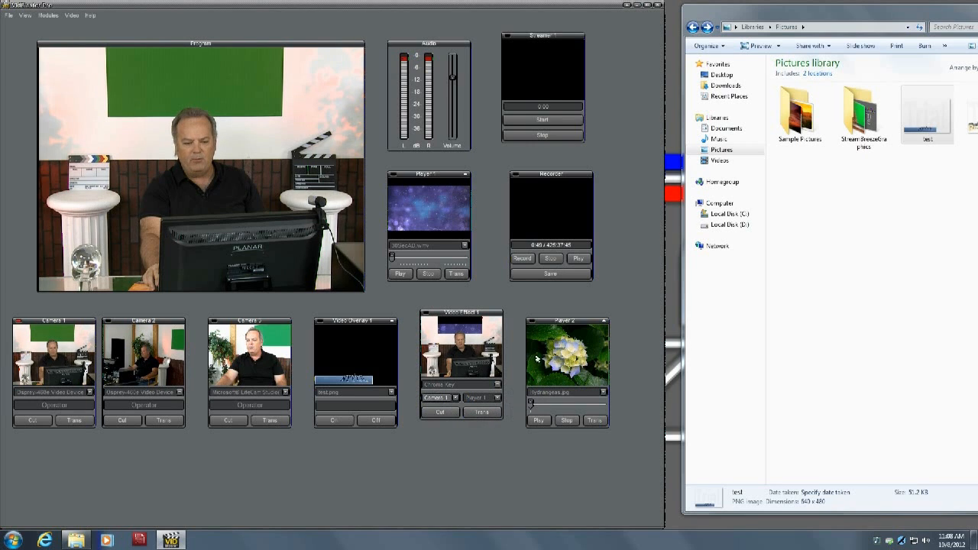
left_click(497, 398)
left_click(492, 445)
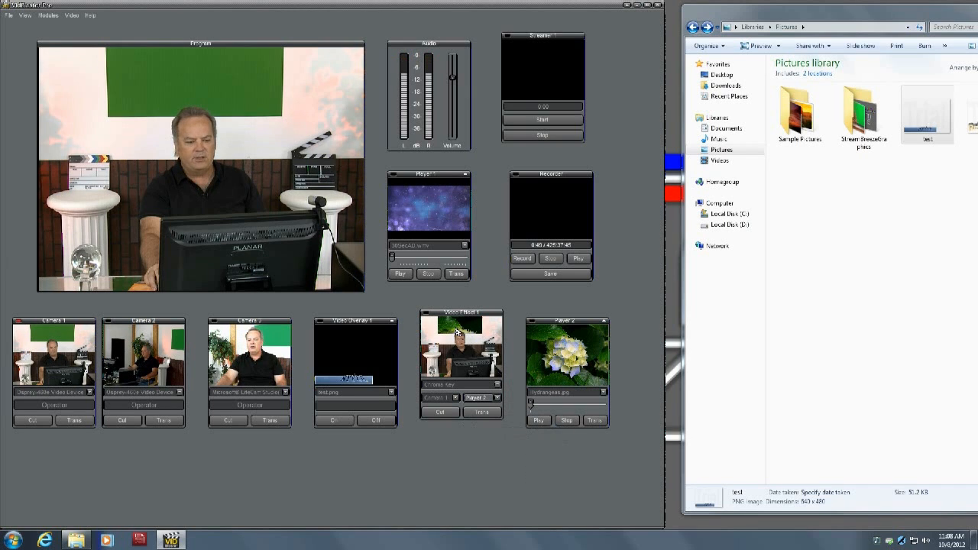
left_click(478, 340)
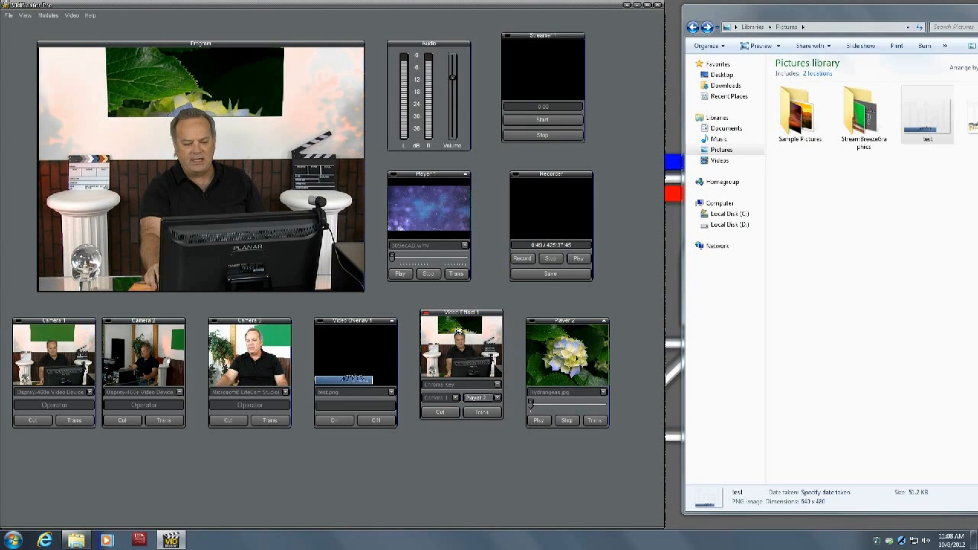
Line up Video Effect 1 with its row, move Player 2 below Video Overlay 1, and place a new Video Effect module in Player 2's former spot.
left_click_drag(466, 313, 465, 322)
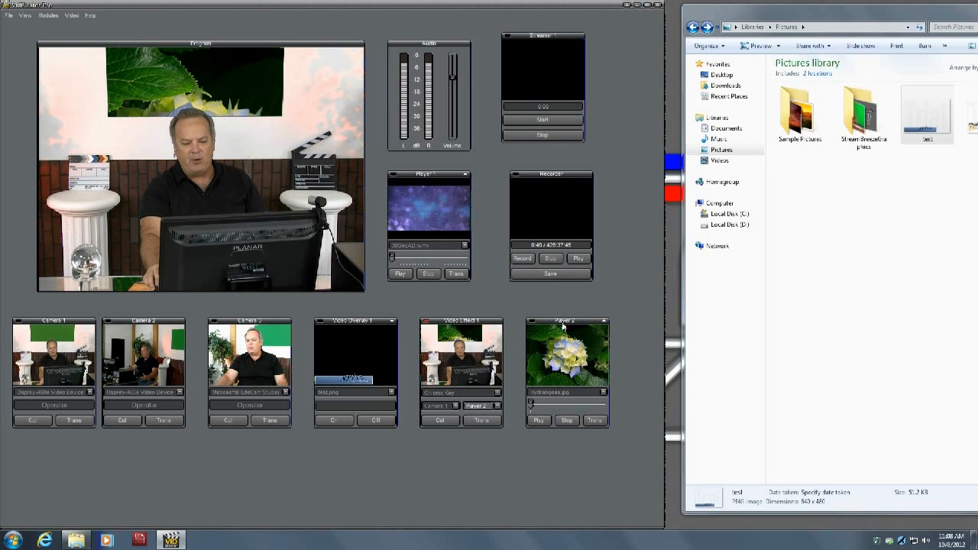
left_click_drag(565, 324, 355, 438)
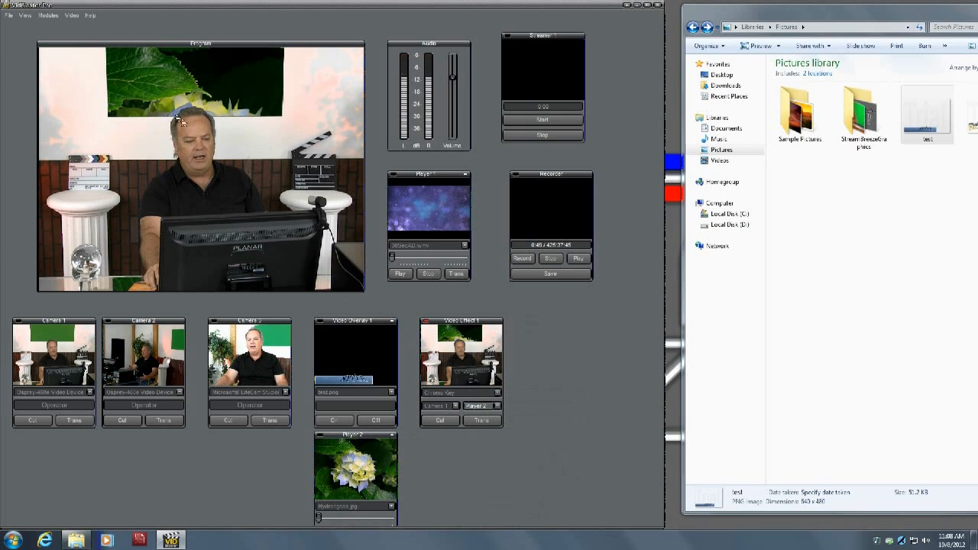
left_click(48, 15)
mouse_move(52, 28)
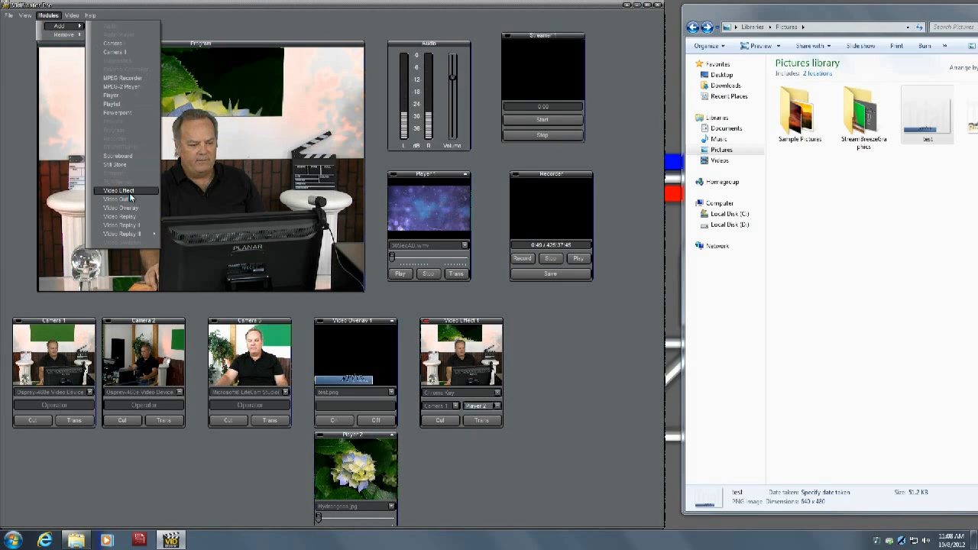
left_click(130, 195)
left_click_drag(45, 21, 570, 322)
Set Video Effect 2's effect to PIP with Player 2 as its second source.
left_click(603, 395)
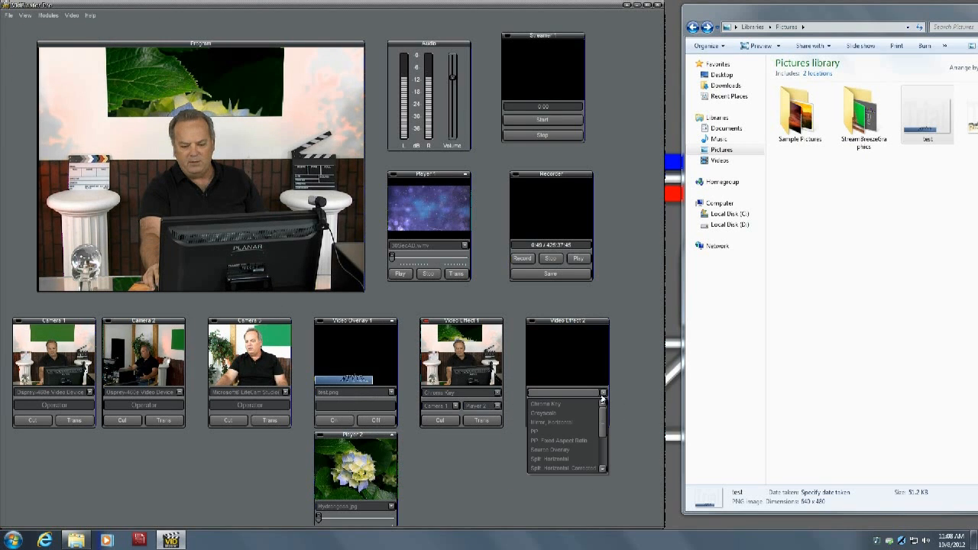
left_click(582, 428)
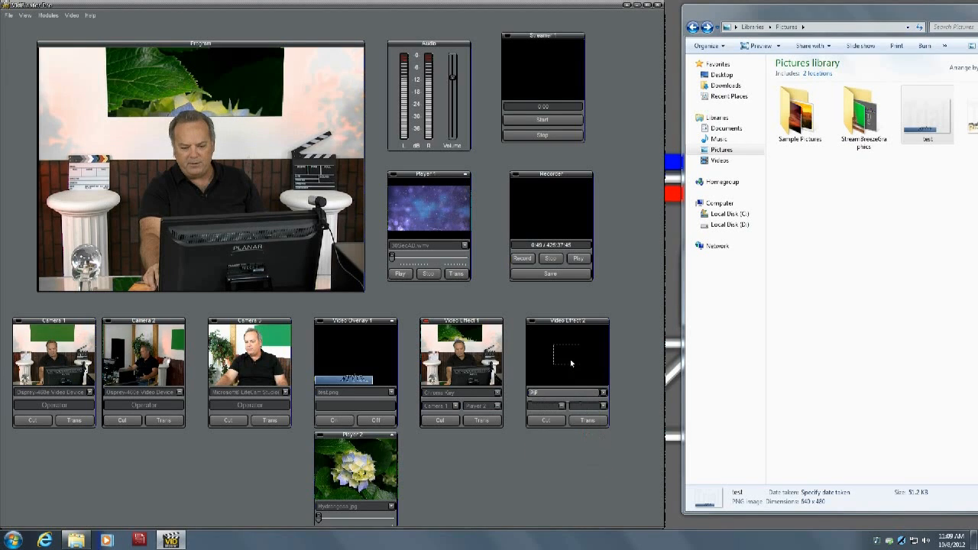
left_click(602, 406)
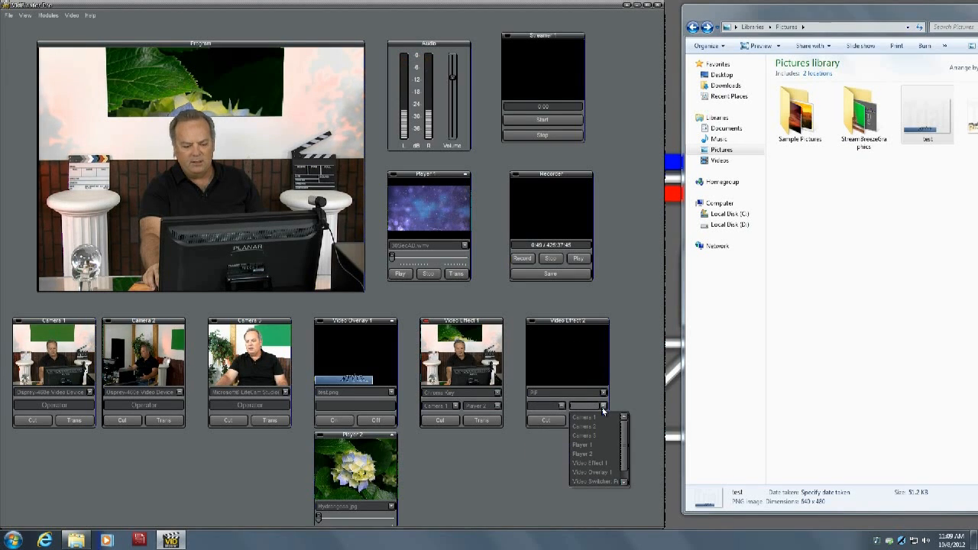
left_click(598, 454)
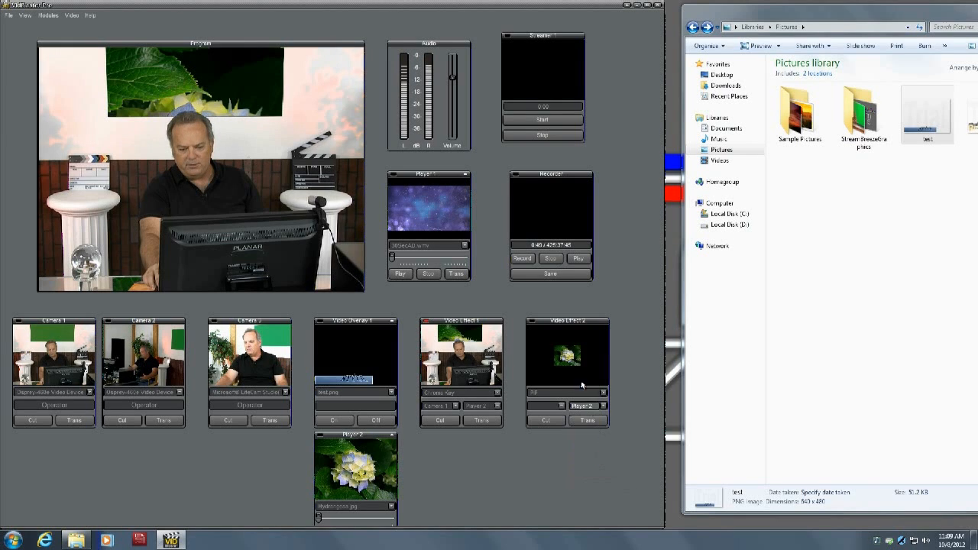
left_click_drag(574, 359, 571, 360)
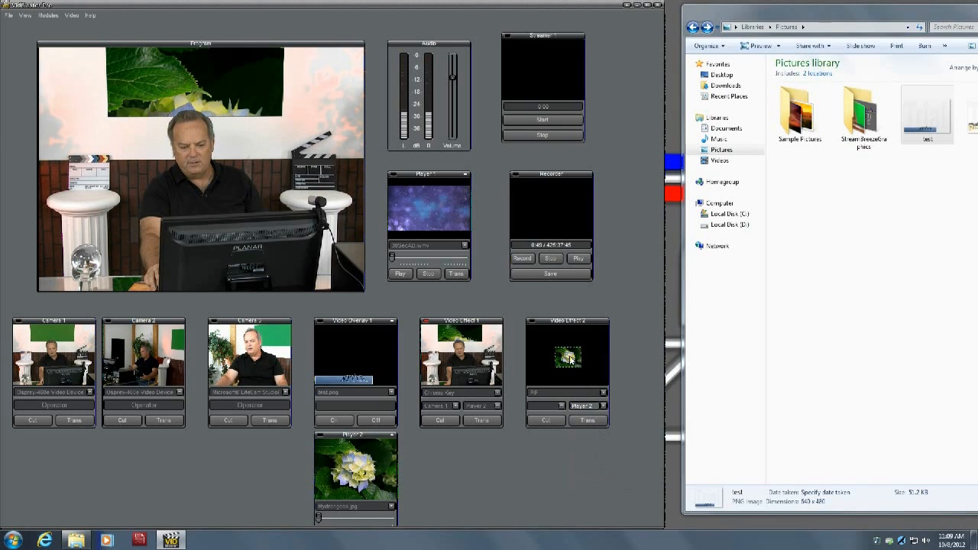
Set Video Effect 2 as Video Effect 1's second source, and move and enlarge Video Effect 2's inset to fill the keyed green-screen area.
left_click(498, 406)
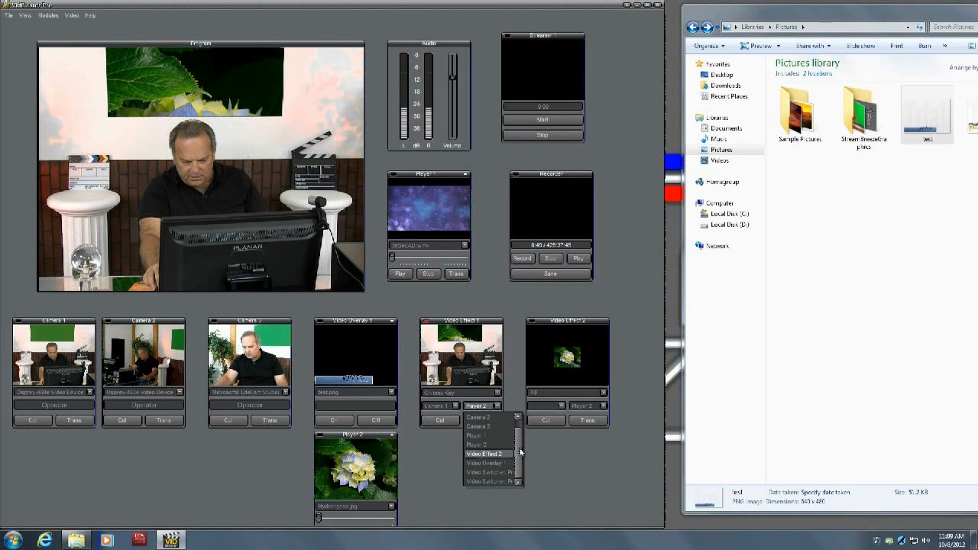
left_click(502, 454)
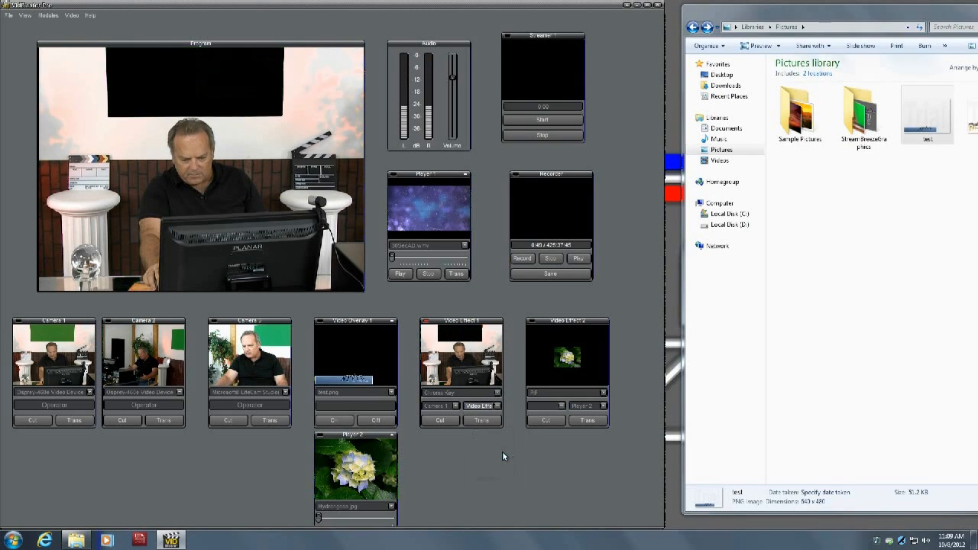
left_click_drag(567, 360, 561, 338)
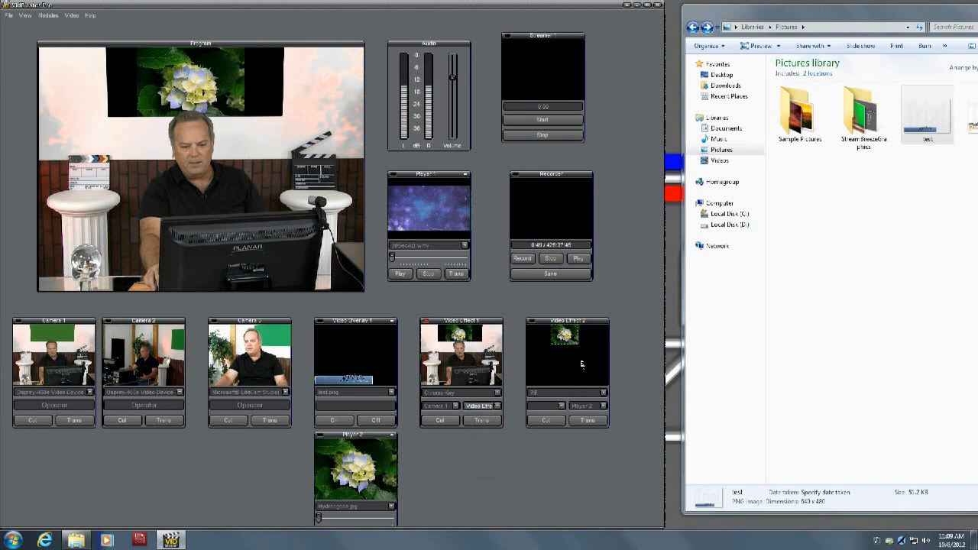
left_click_drag(579, 344, 560, 336)
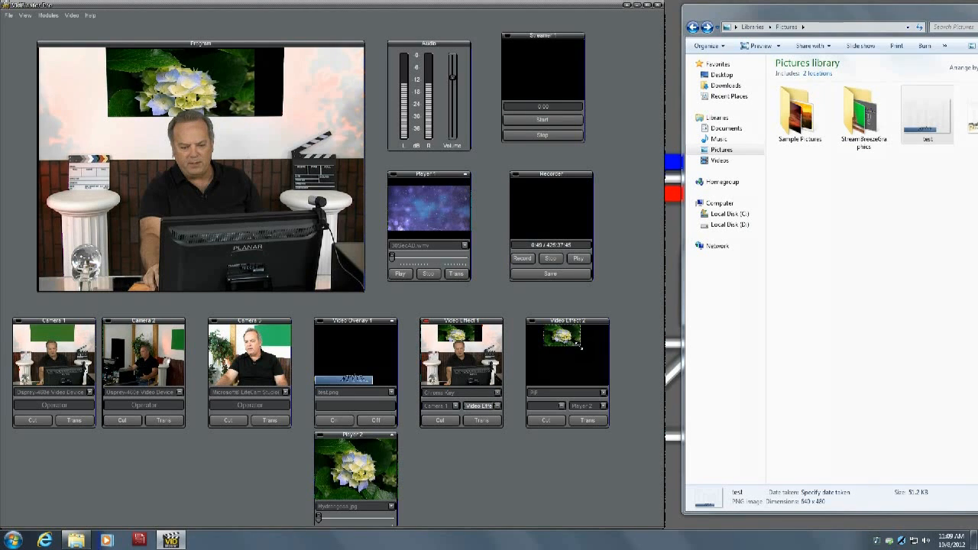
left_click_drag(582, 346, 588, 348)
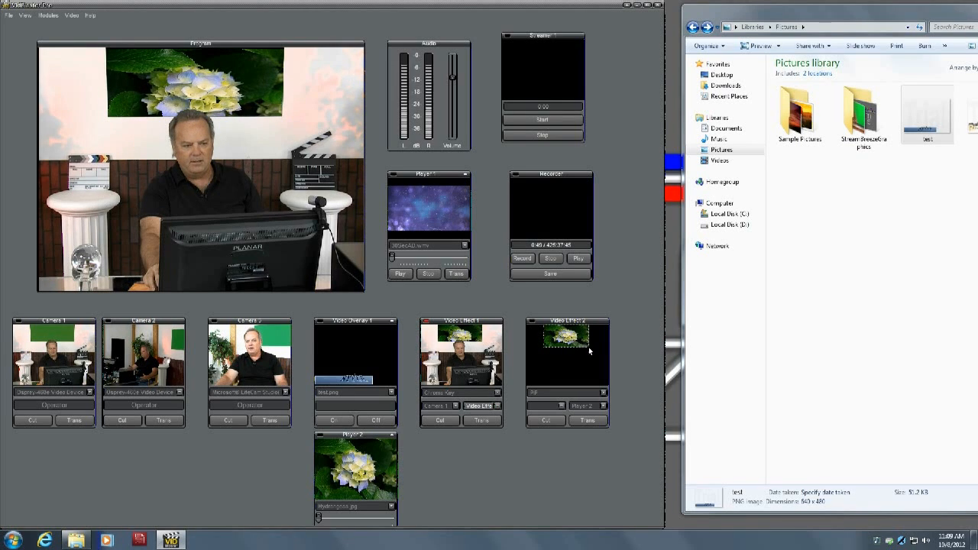